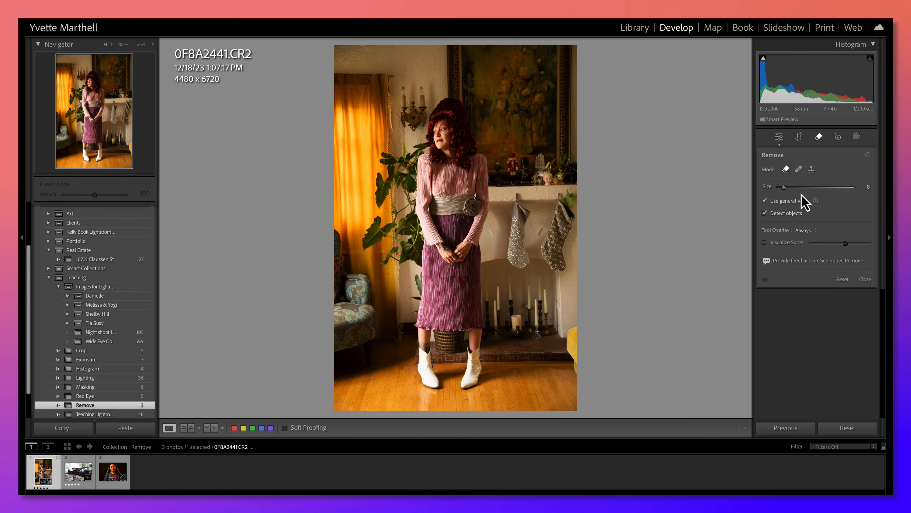
- Look over the Heal and Clone modes of the Remove tool and browse the three photos in the Remove collection
left_click(799, 170)
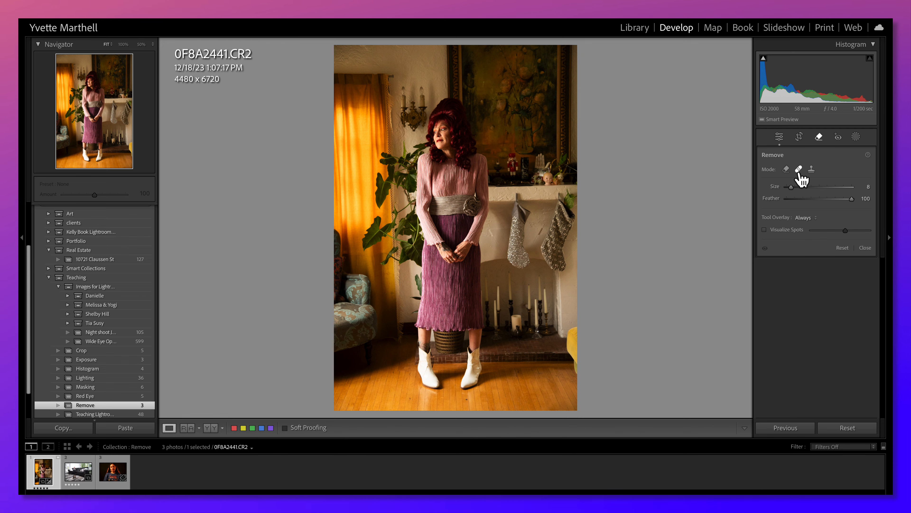
left_click(812, 170)
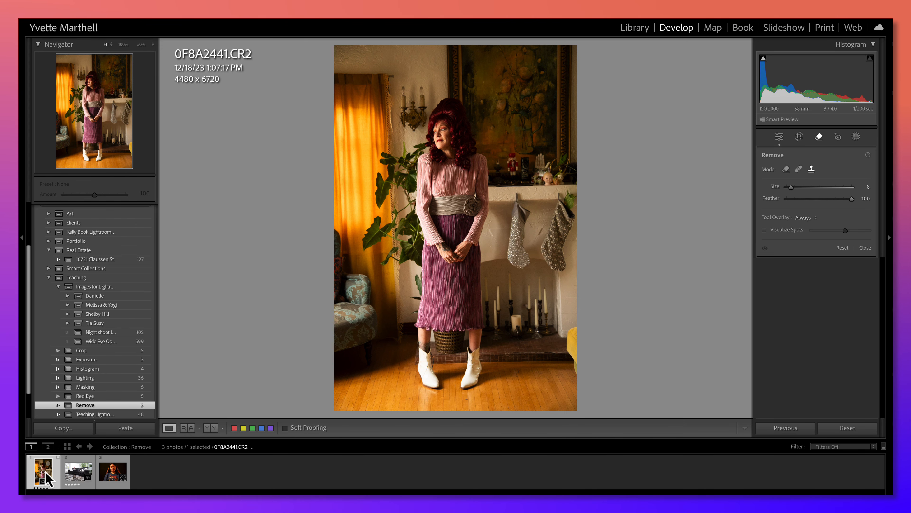
left_click(78, 472)
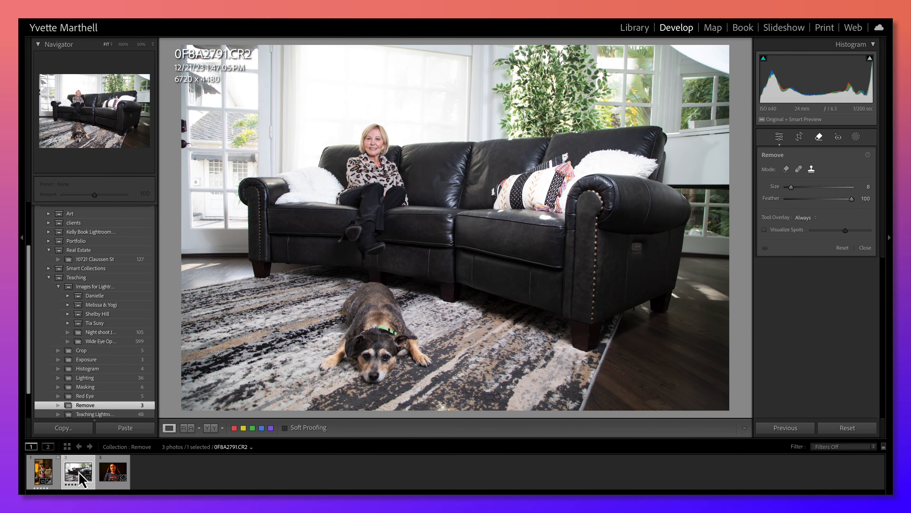
left_click(112, 479)
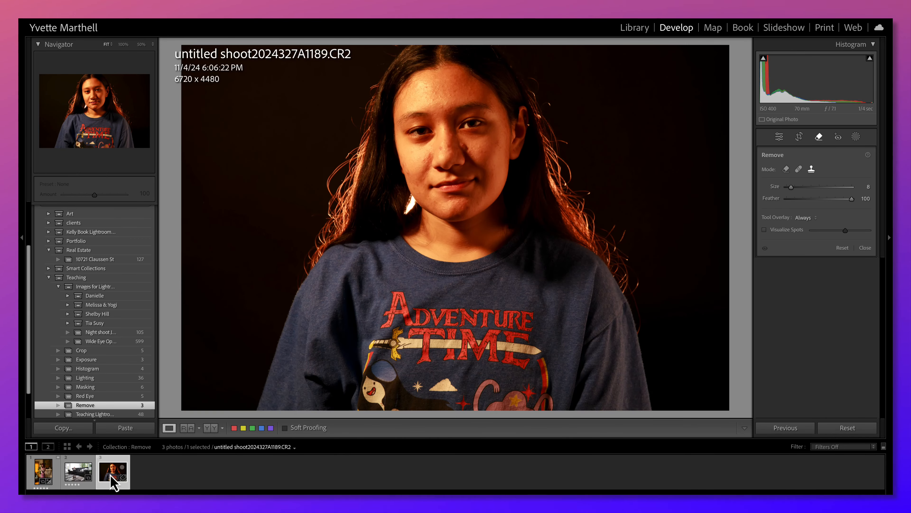
left_click(44, 479)
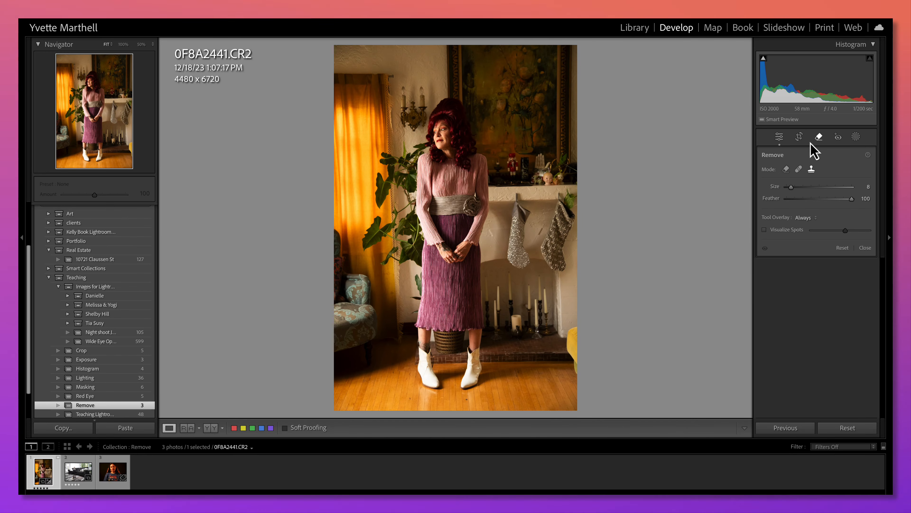
- Choose the Remove mode for the photo of the woman by the fireplace and set the brush size to 9
left_click(786, 170)
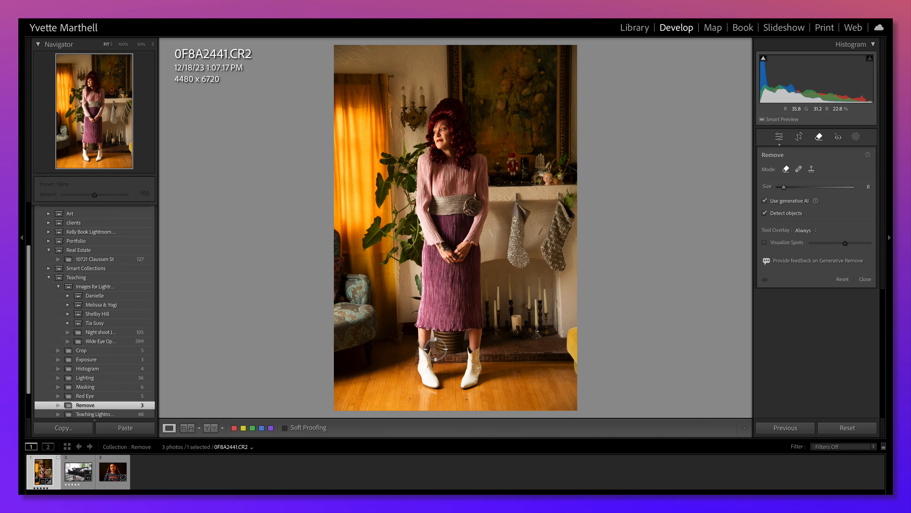
left_click(78, 474)
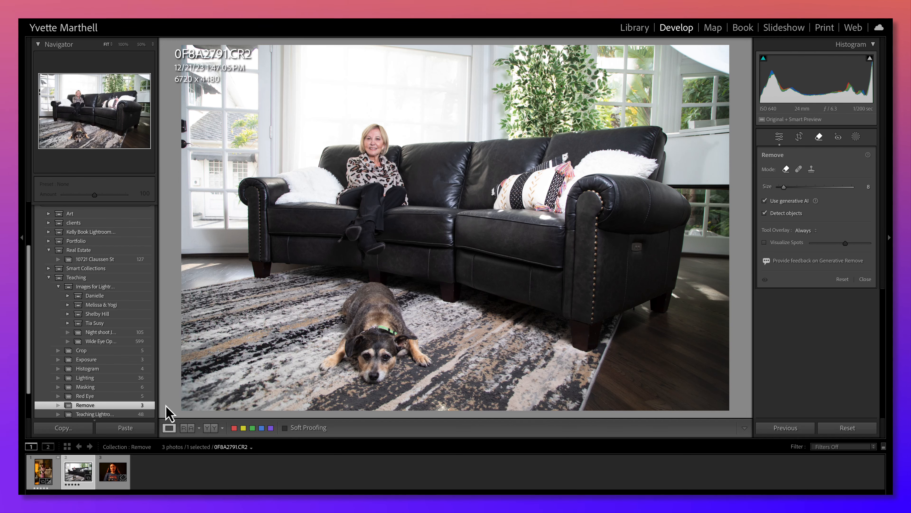
left_click(43, 473)
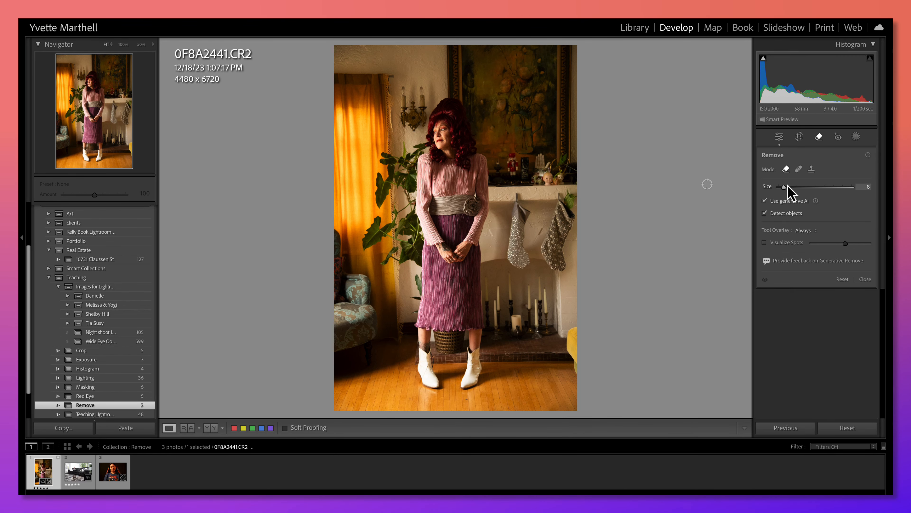
left_click_drag(784, 192, 822, 194)
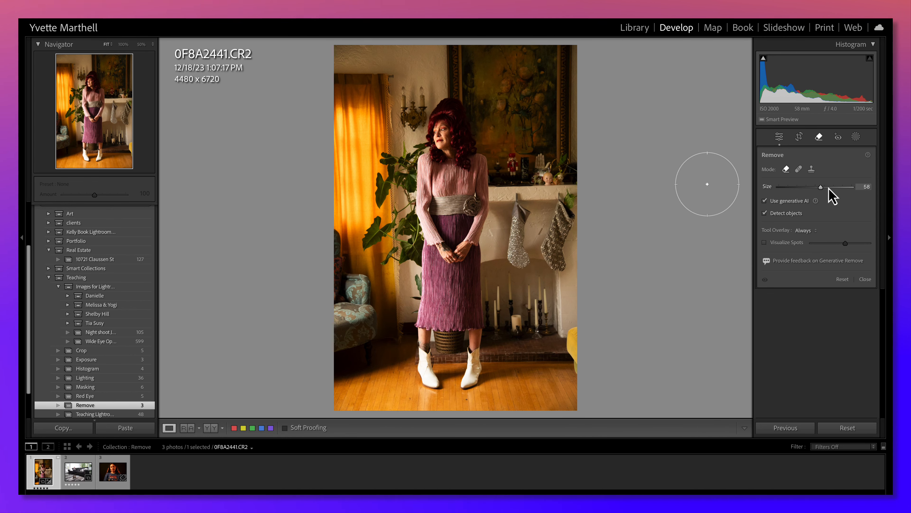
left_click_drag(821, 195, 785, 198)
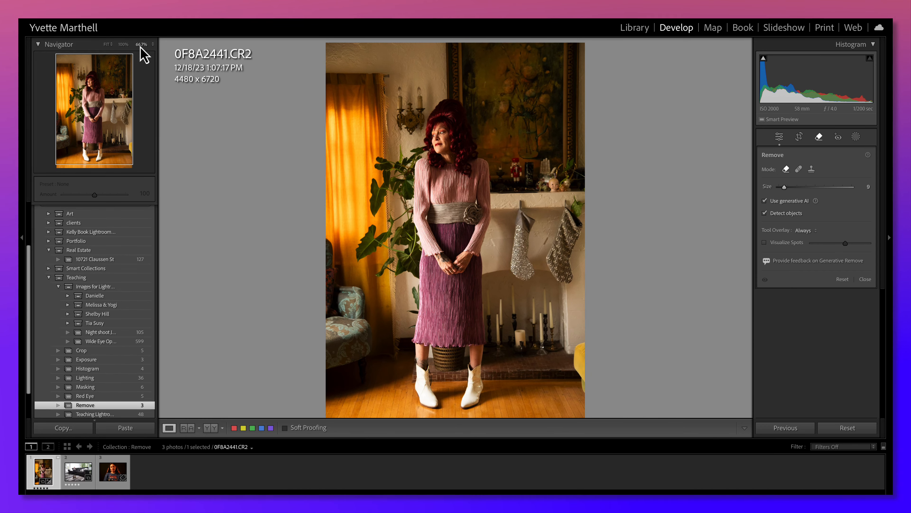
- Paint a removal mask over the woven basket behind the woman's legs, with generative AI and object detection enabled
key("super+equal")
key("super+equal")
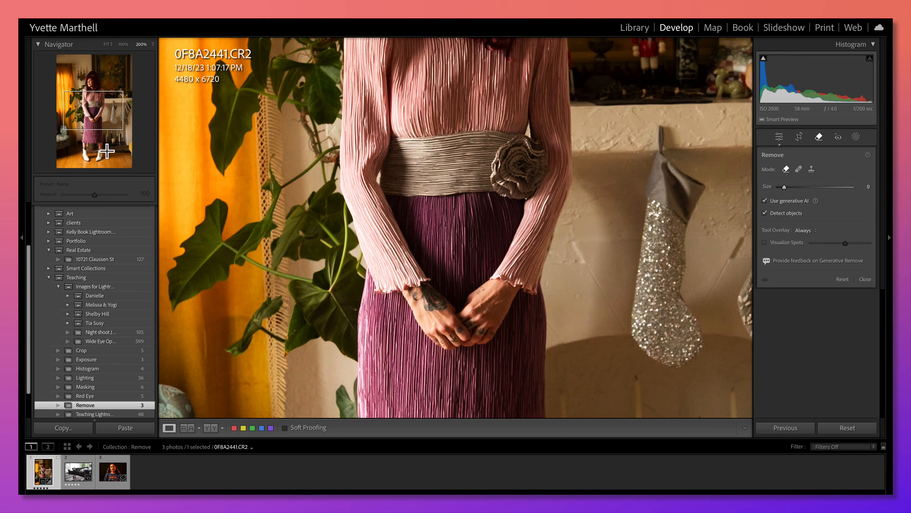
left_click_drag(83, 127, 92, 145)
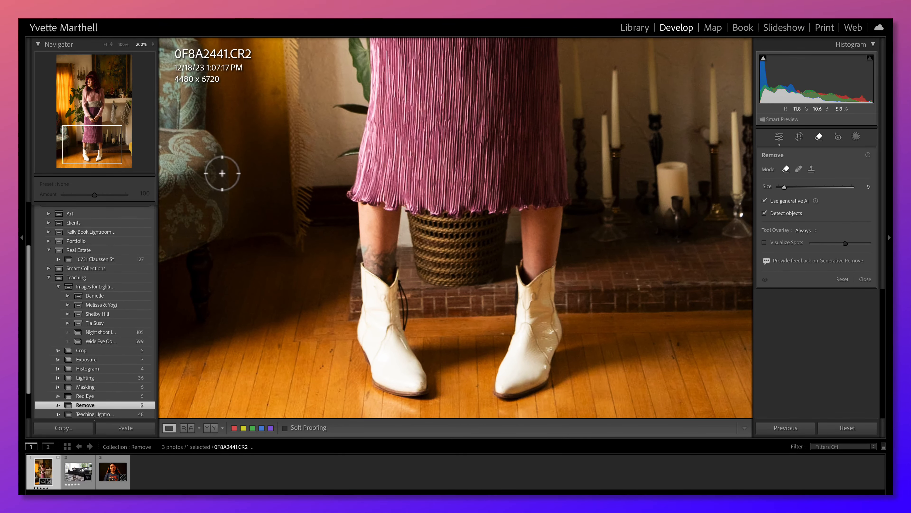
key("q")
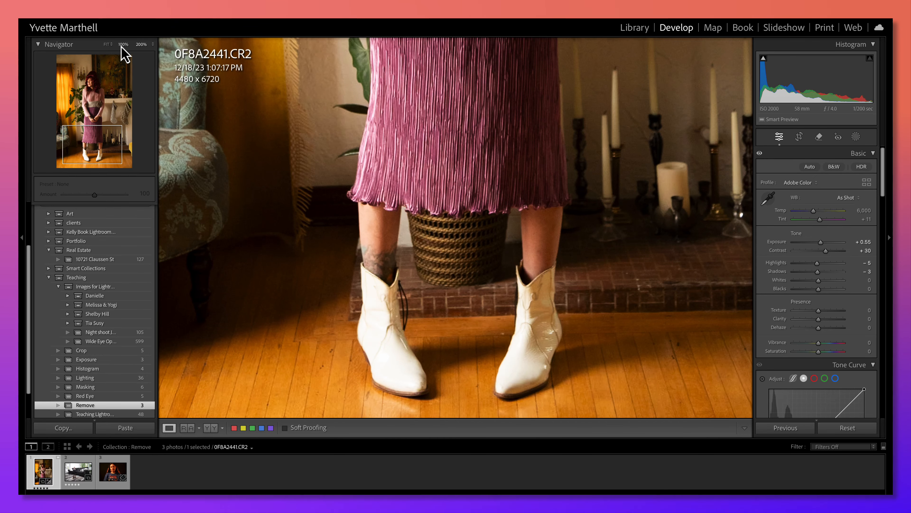
left_click(107, 46)
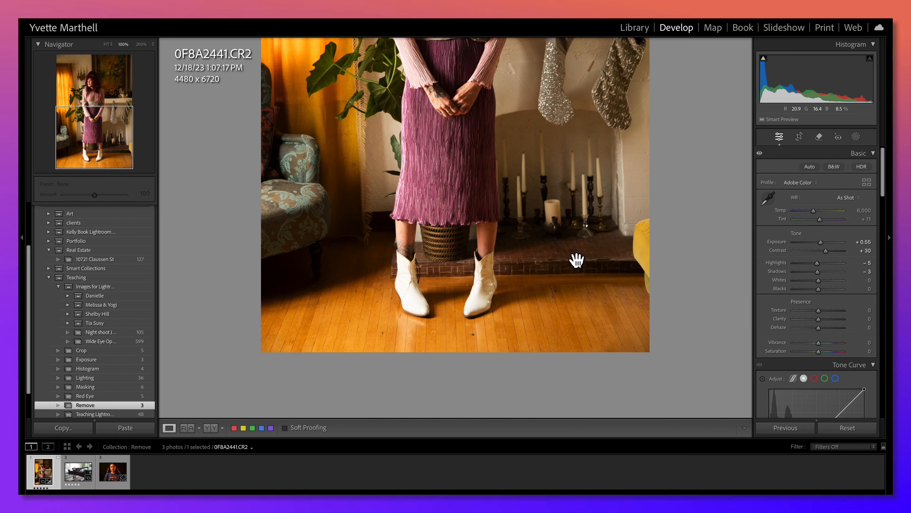
left_click(819, 136)
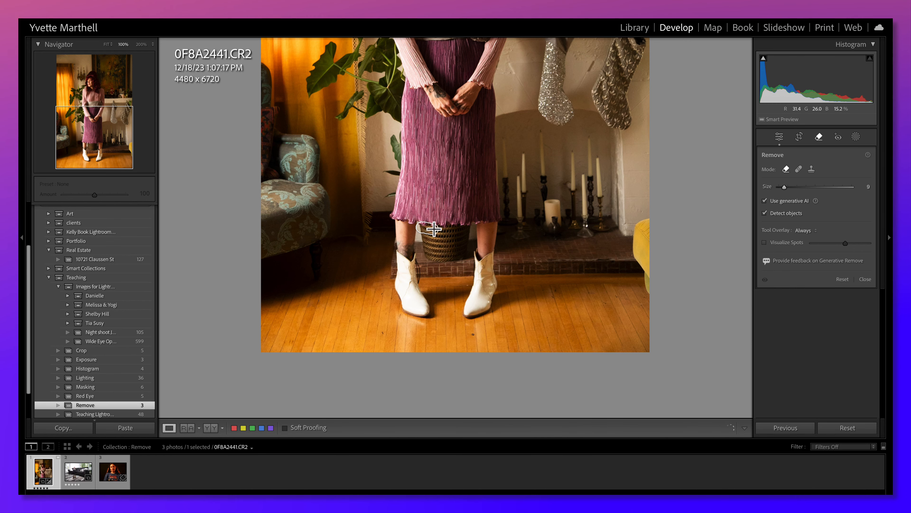
mouse_move(468, 229)
left_mouse_down()
mouse_move(425, 232)
mouse_move(430, 257)
mouse_move(465, 255)
mouse_move(470, 236)
mouse_move(442, 240)
left_mouse_up()
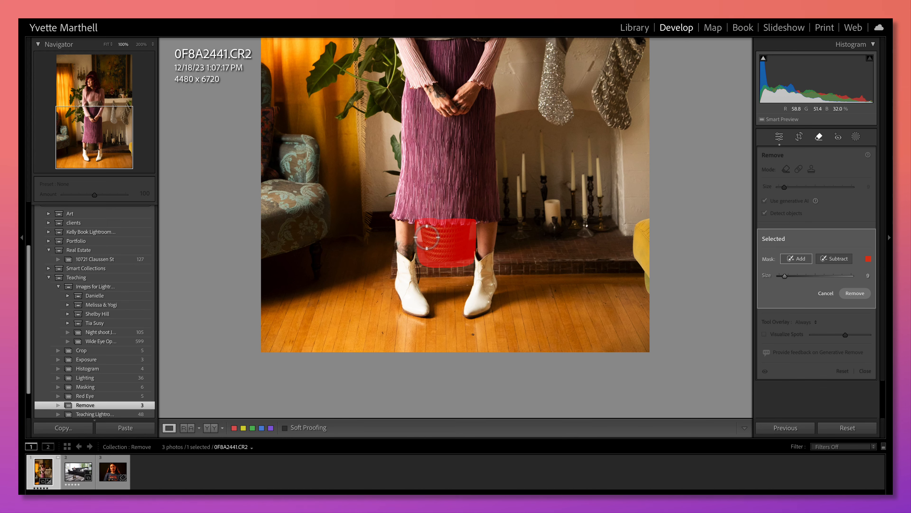
- Subtract the excess mask around the basket's sides, base and the skirt hem with a size 5 brush
key("super+equal")
key("super+equal")
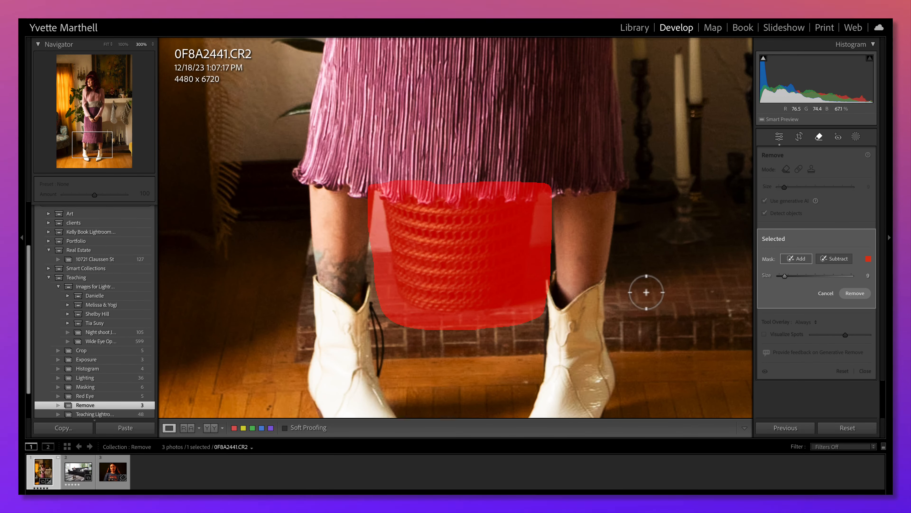
left_click(841, 265)
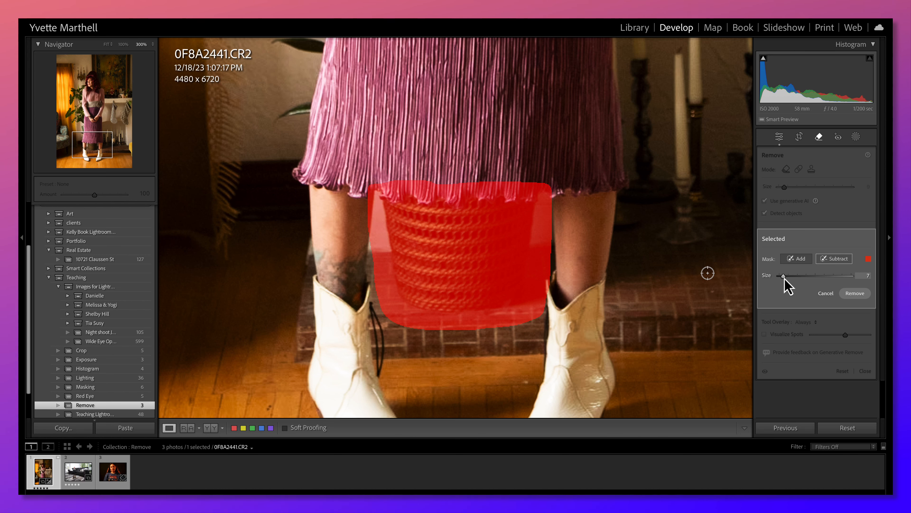
mouse_move(376, 183)
left_mouse_down()
mouse_move(372, 210)
mouse_move(371, 187)
mouse_move(395, 296)
mouse_move(417, 317)
mouse_move(399, 319)
mouse_move(390, 308)
mouse_move(370, 218)
mouse_move(378, 277)
left_mouse_up()
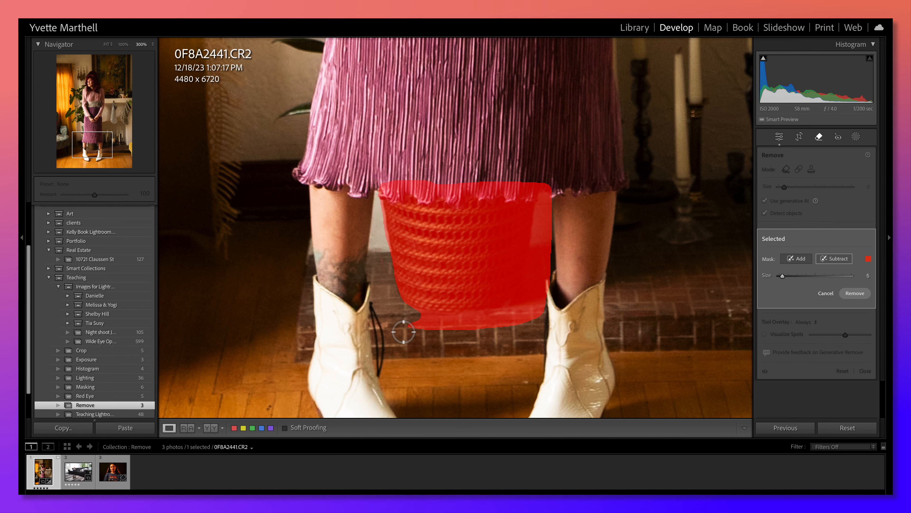
mouse_move(439, 332)
left_mouse_down()
mouse_move(536, 318)
mouse_move(419, 323)
mouse_move(525, 319)
left_mouse_up()
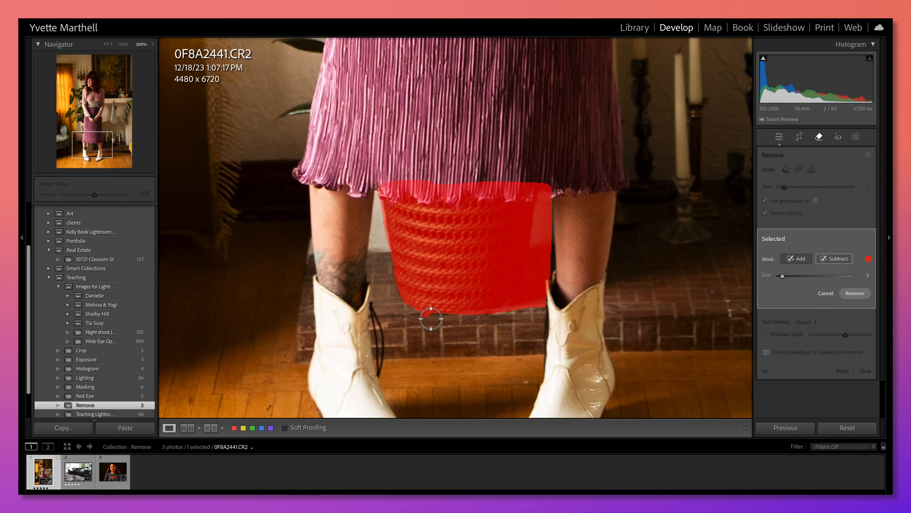
mouse_move(383, 191)
left_mouse_down()
mouse_move(546, 198)
mouse_move(416, 214)
mouse_move(375, 204)
mouse_move(499, 203)
mouse_move(400, 202)
mouse_move(392, 195)
mouse_move(420, 184)
mouse_move(458, 189)
mouse_move(409, 194)
mouse_move(392, 184)
mouse_move(551, 188)
mouse_move(538, 184)
mouse_move(553, 197)
mouse_move(542, 211)
mouse_move(525, 307)
mouse_move(542, 307)
mouse_move(557, 229)
mouse_move(555, 207)
mouse_move(533, 299)
left_mouse_up()
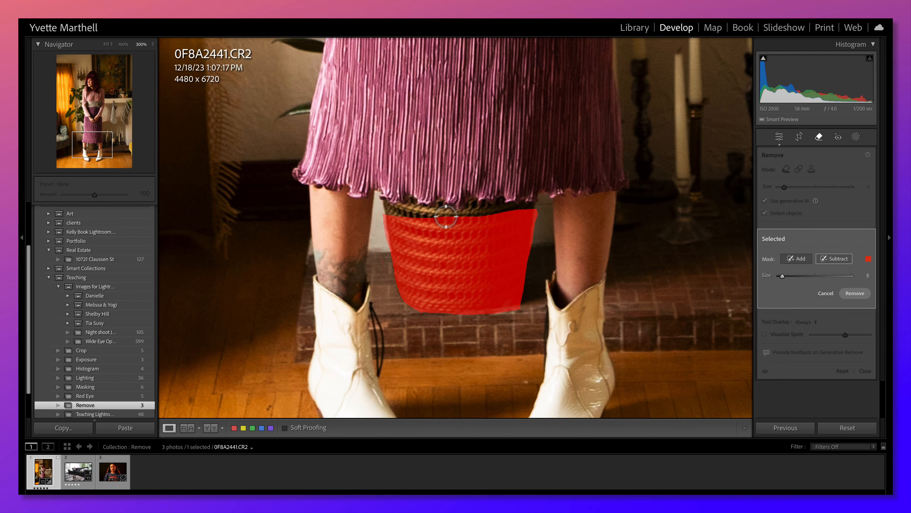
- Add the basket's upper rim back to the mask and run the generative removal of the basket
left_click(792, 260)
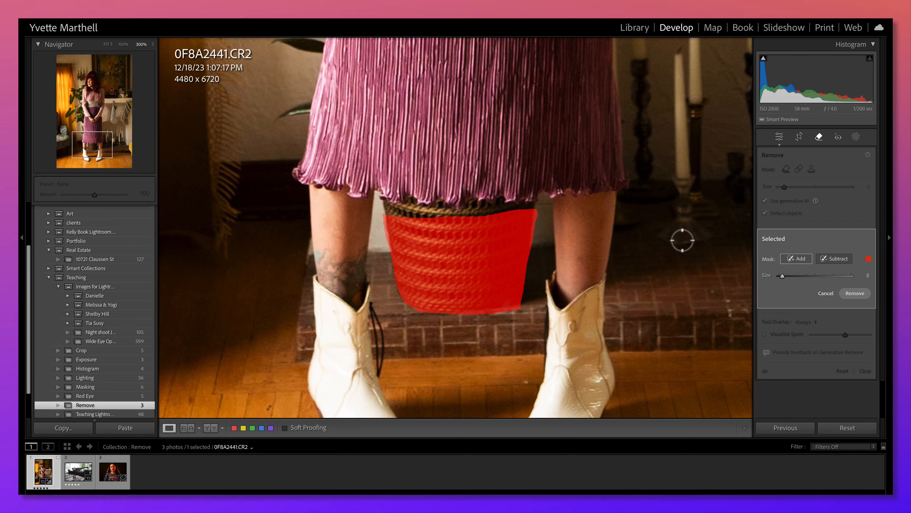
mouse_move(390, 212)
left_mouse_down()
mouse_move(387, 205)
mouse_move(525, 205)
mouse_move(405, 216)
mouse_move(422, 213)
left_mouse_up()
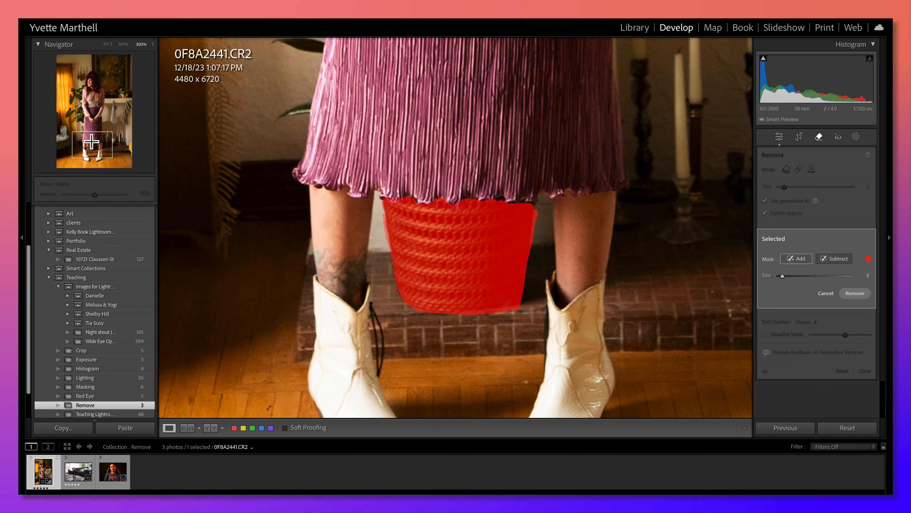
key("z")
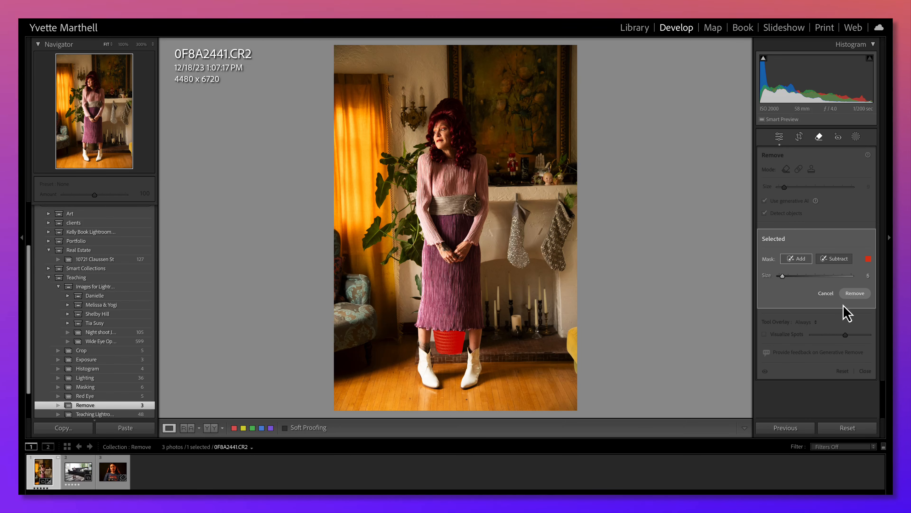
left_click(855, 294)
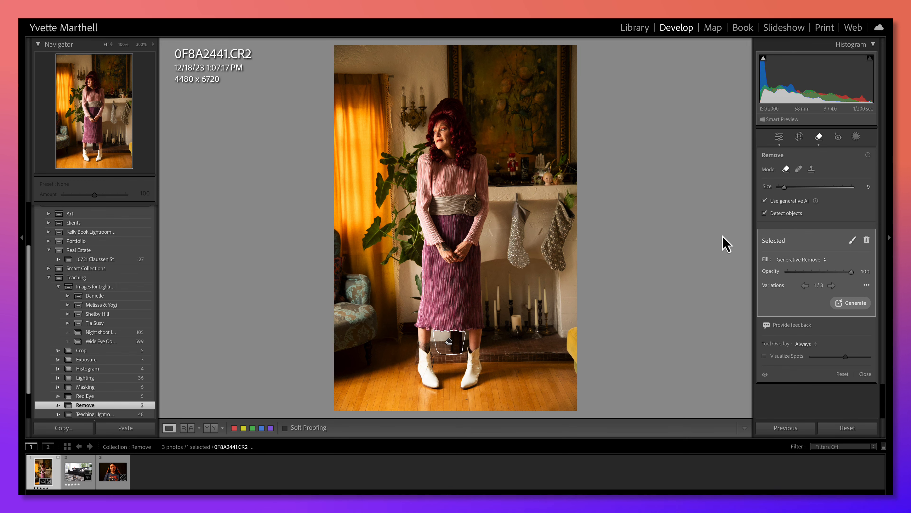
- Leave the Remove tool and inspect the retouched area between the white boots up close
left_click(795, 139)
left_click(800, 137)
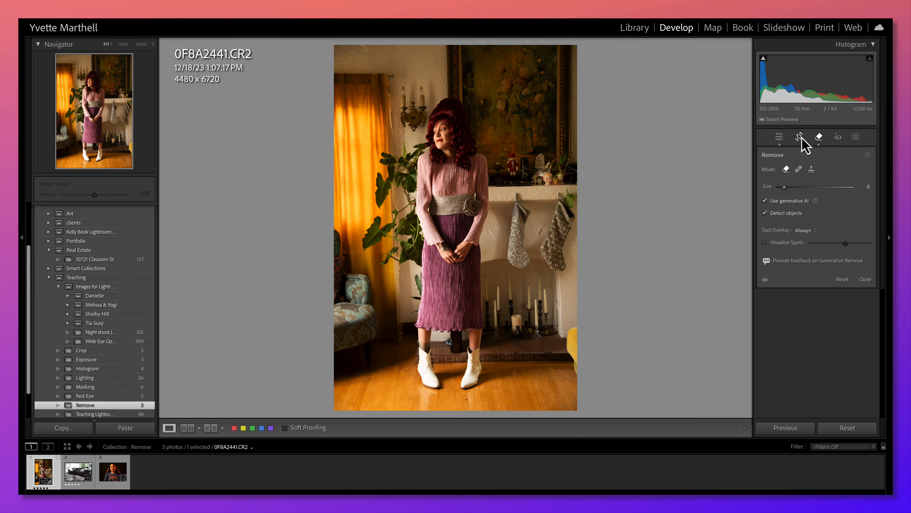
left_click(779, 137)
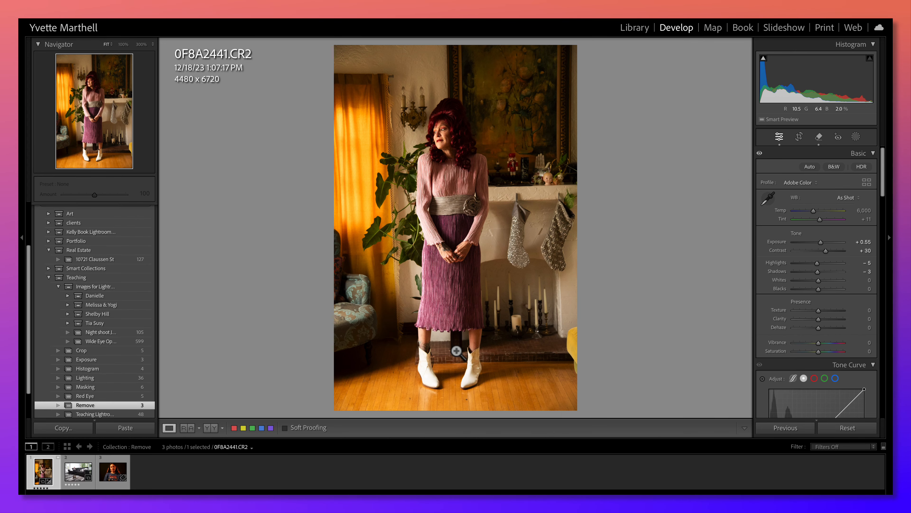
left_click(455, 364)
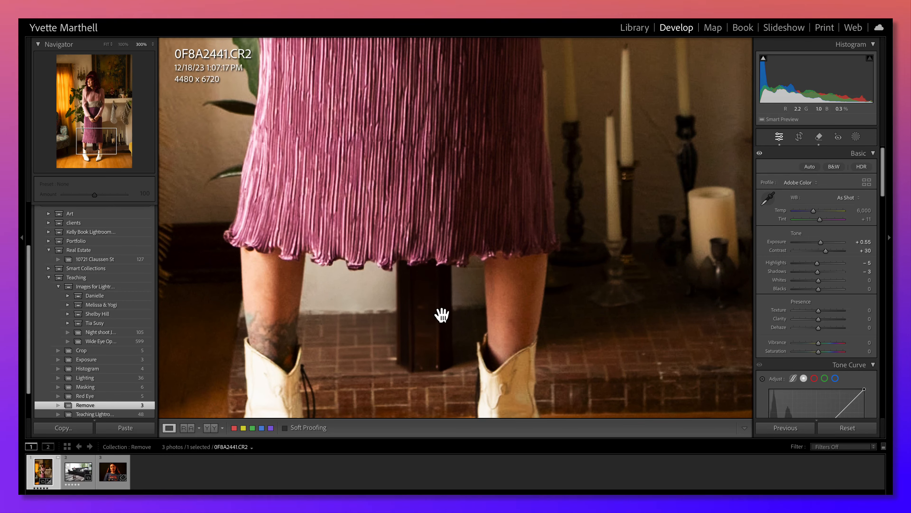
left_click(429, 349)
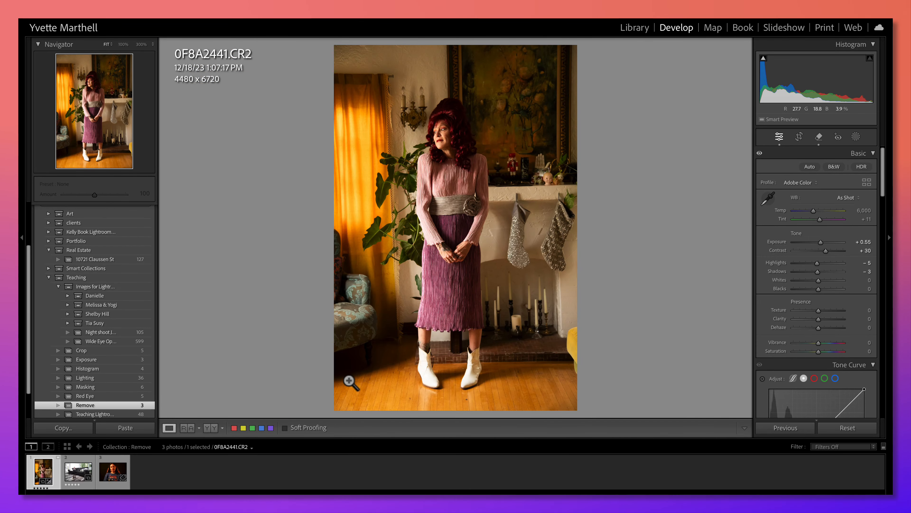
- Mask the dog on the rug in the sofa photo, remove it with generative AI and close the Remove tool
left_click(77, 481)
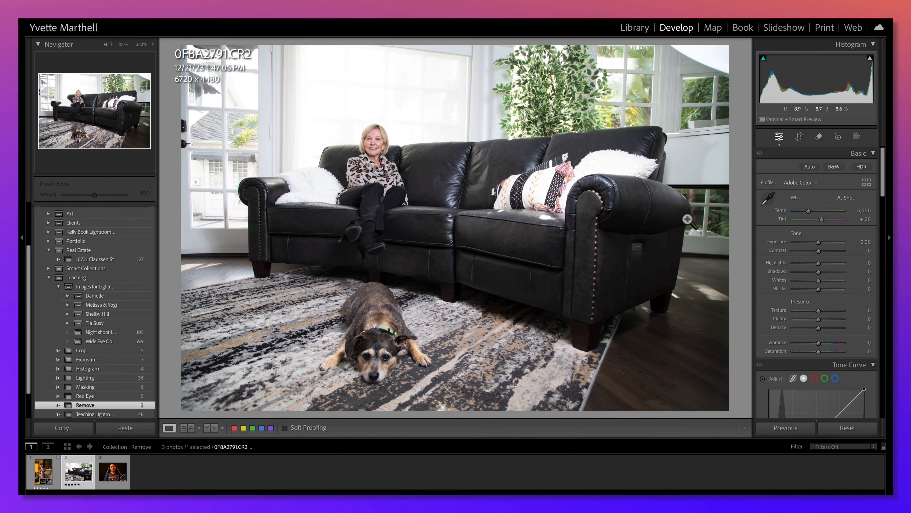
left_click(819, 137)
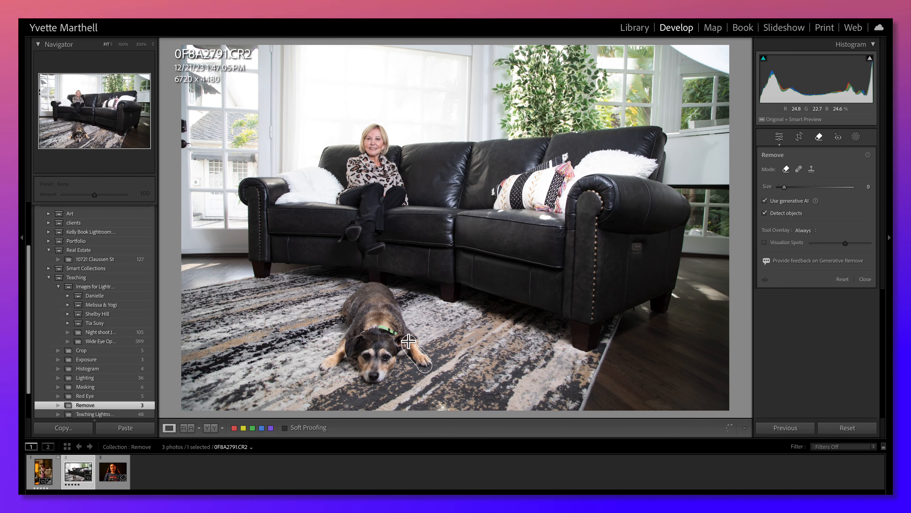
mouse_move(406, 332)
left_mouse_down()
mouse_move(383, 287)
mouse_move(348, 300)
mouse_move(346, 336)
mouse_move(318, 370)
mouse_move(343, 356)
mouse_move(366, 372)
left_mouse_up()
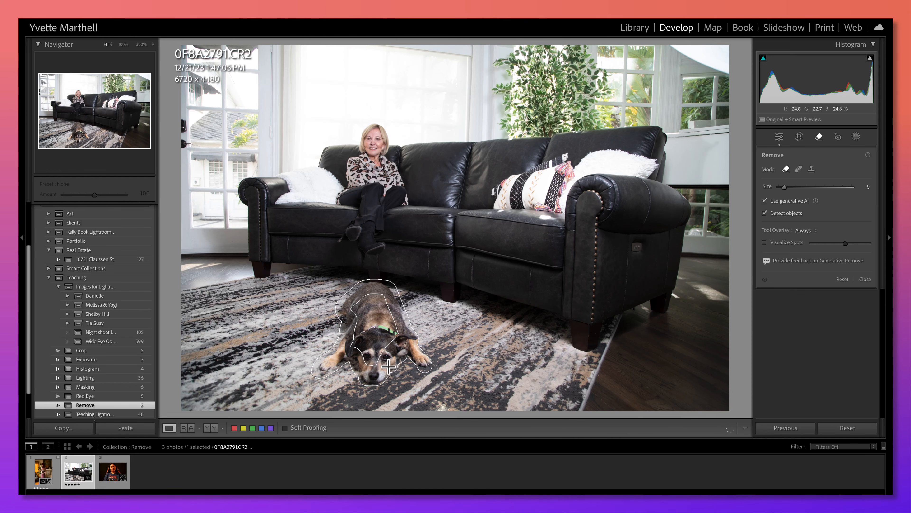
mouse_move(352, 342)
left_mouse_down()
mouse_move(358, 293)
mouse_move(371, 300)
mouse_move(363, 334)
mouse_move(368, 299)
mouse_move(356, 313)
mouse_move(376, 305)
mouse_move(378, 293)
mouse_move(396, 319)
mouse_move(375, 356)
mouse_move(395, 343)
left_mouse_up()
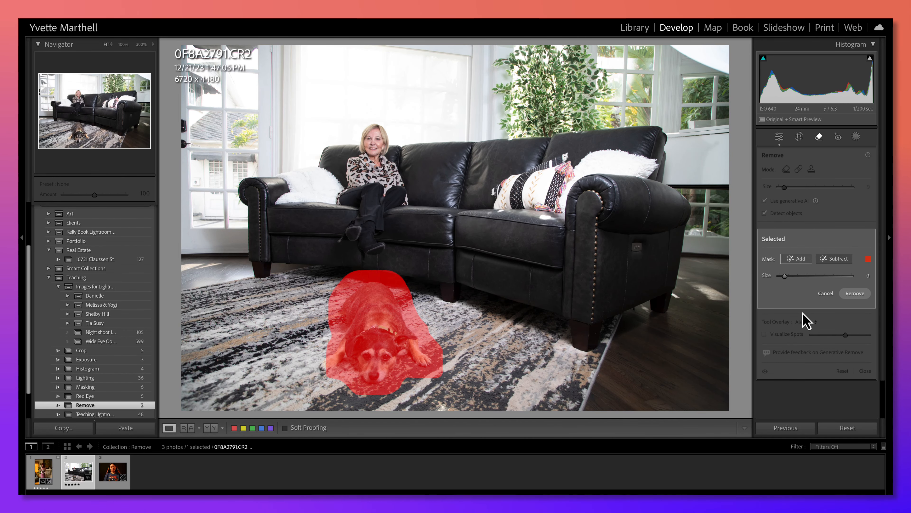
left_click(855, 294)
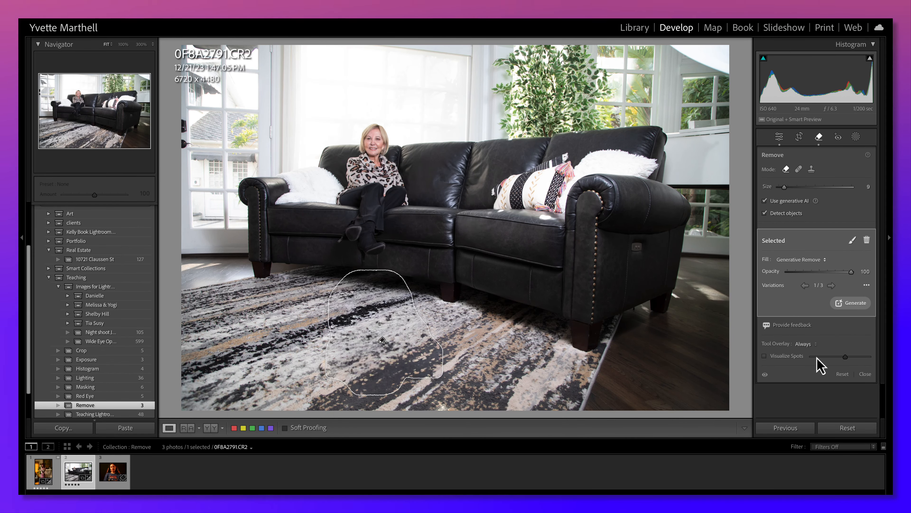
left_click(865, 374)
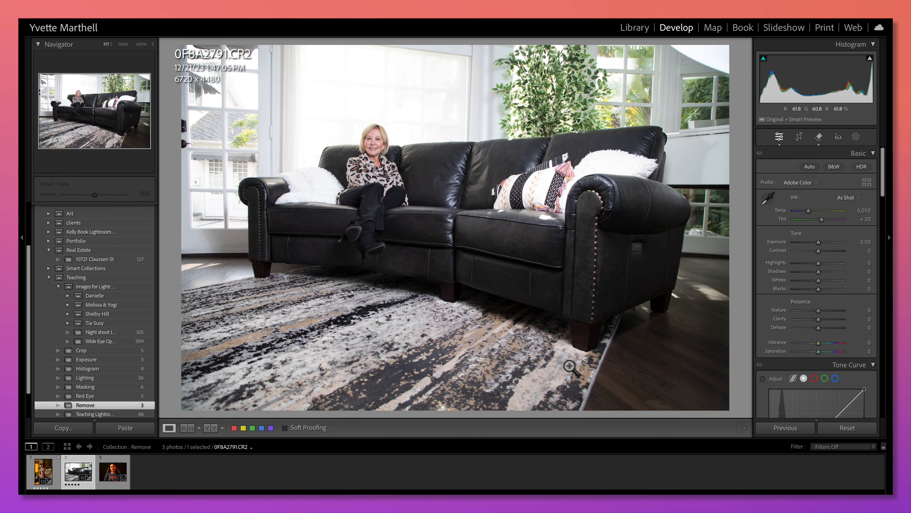
- Compare the retouched standing-woman and sofa photos, and open the dark portrait with the Adventure Time shirt
left_click(43, 474)
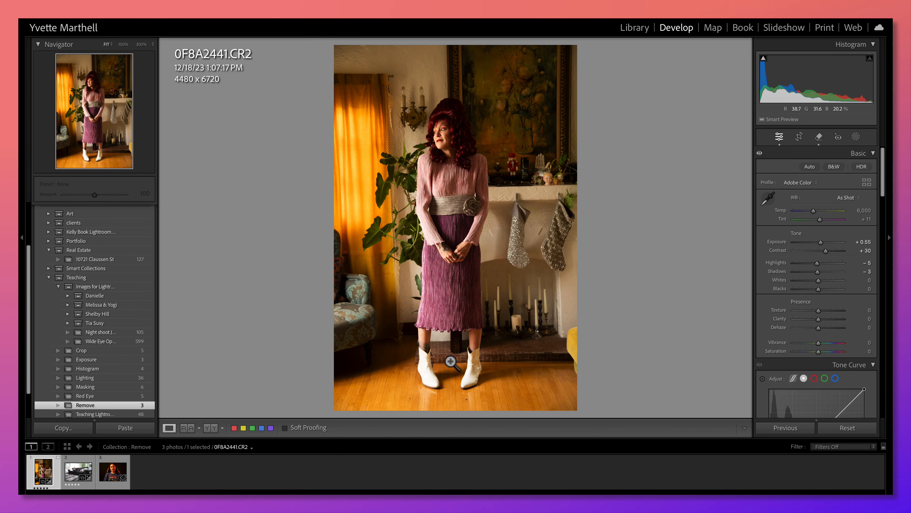
left_click(73, 472)
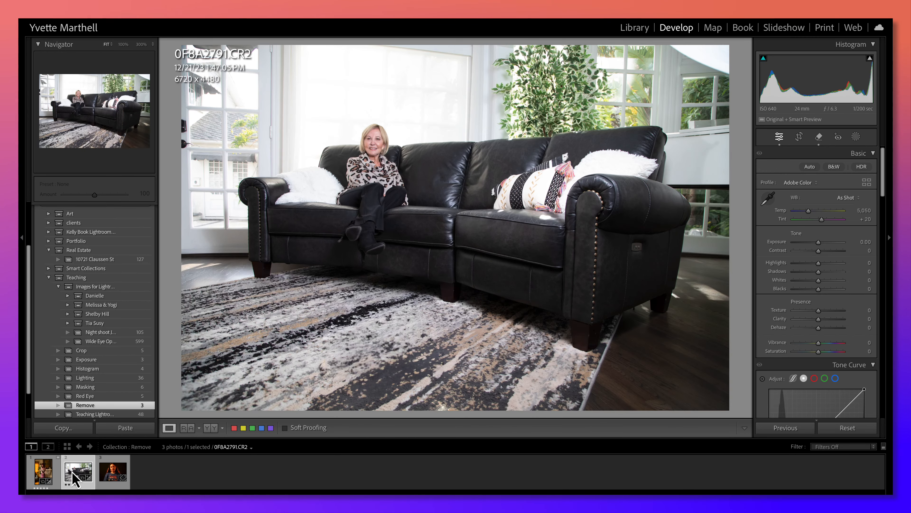
left_click(110, 473)
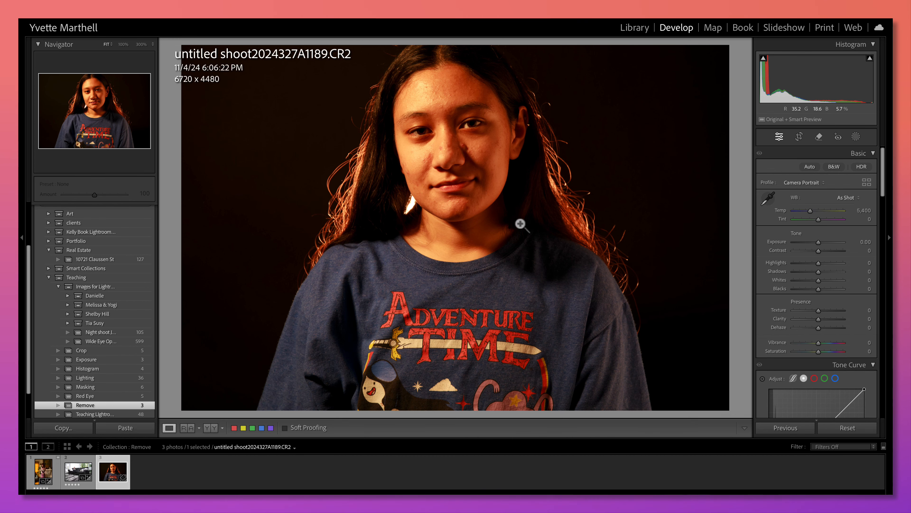
- Try white balance samples from the portrait's earring, the shirt, the white of the eye and the shirt's sword print
left_click(767, 200)
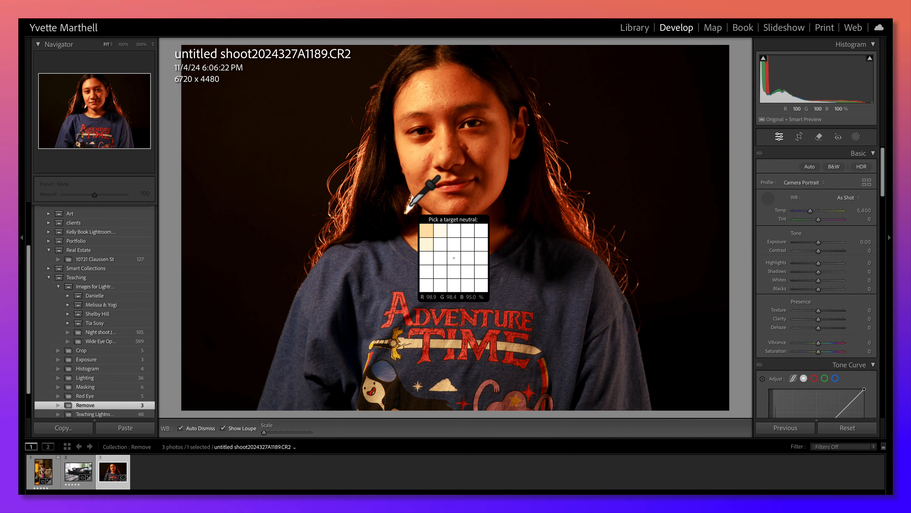
left_click(409, 205)
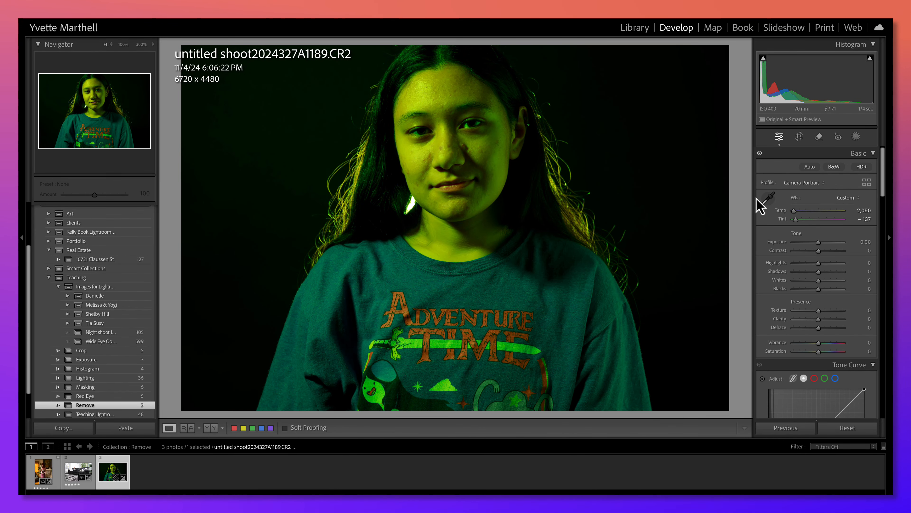
left_click(767, 198)
left_click(496, 279)
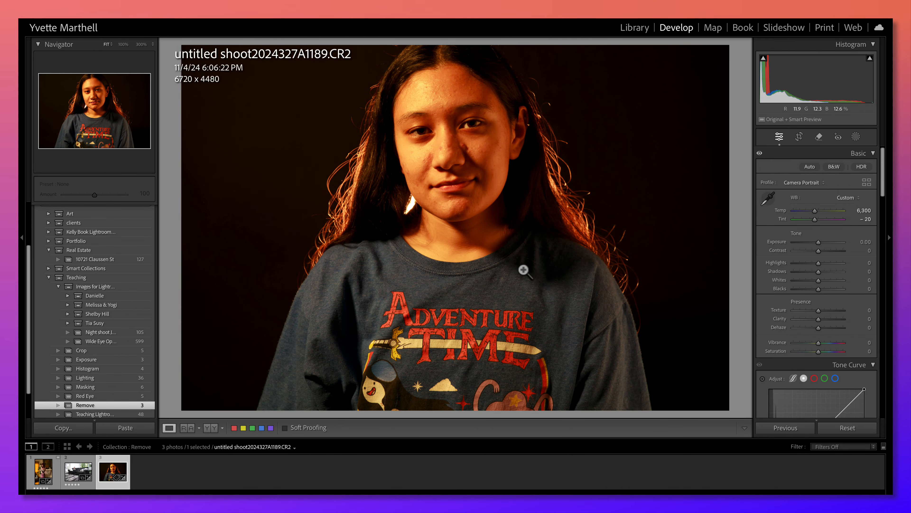
left_click(768, 198)
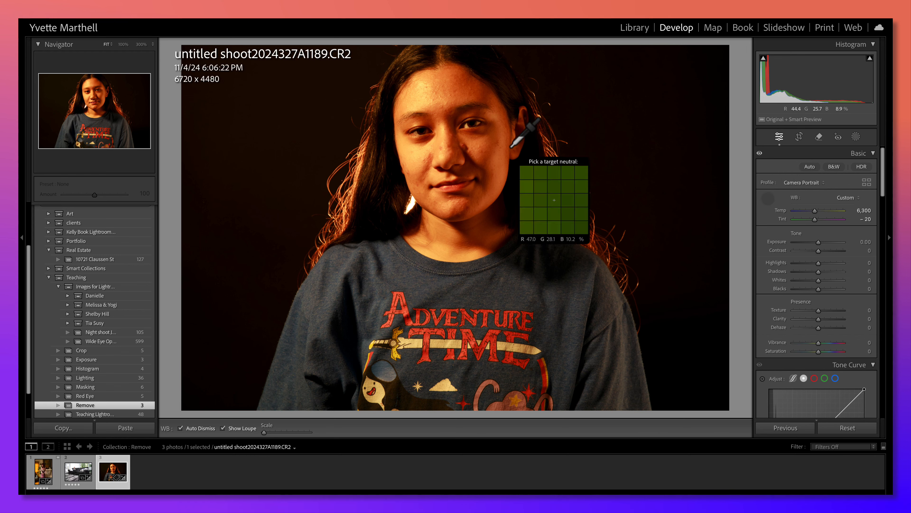
left_click(469, 126)
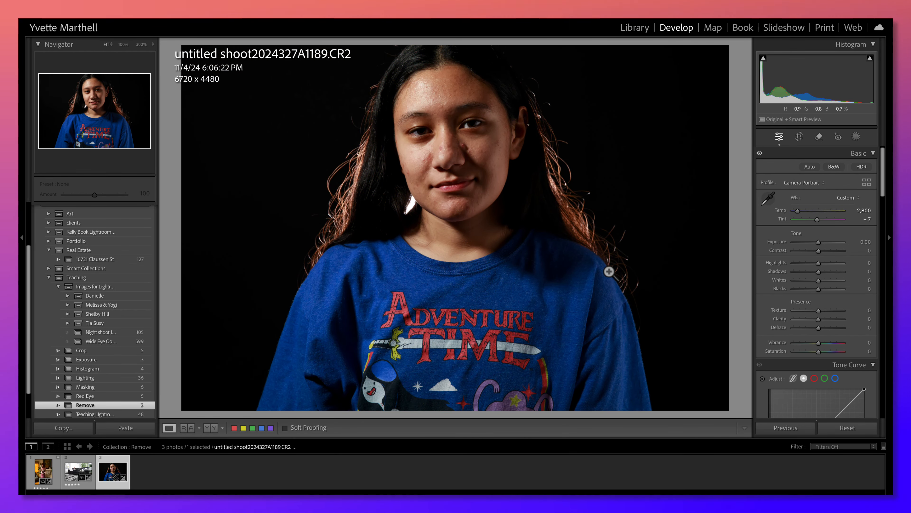
left_click(768, 199)
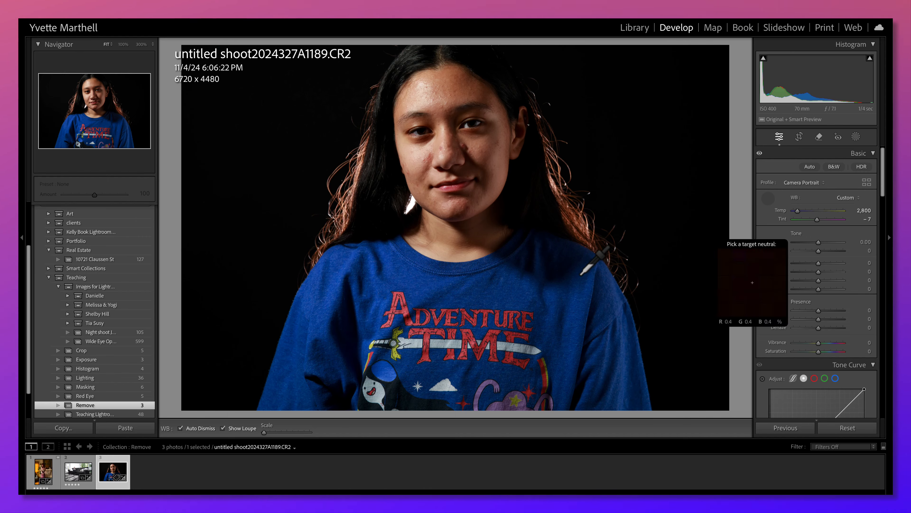
left_click(407, 319)
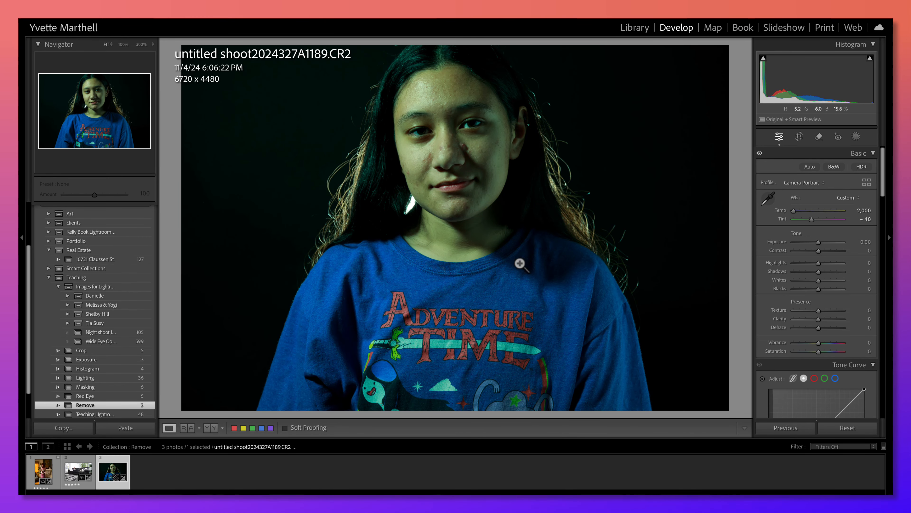
- Sample the white balance from the white of the portrait's eye and warm the temperature to 3,444
left_click(769, 198)
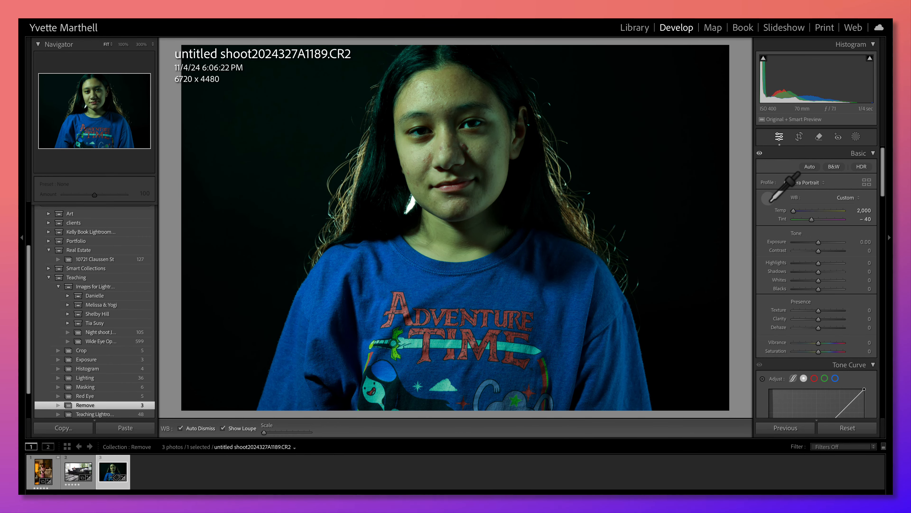
left_click(468, 124)
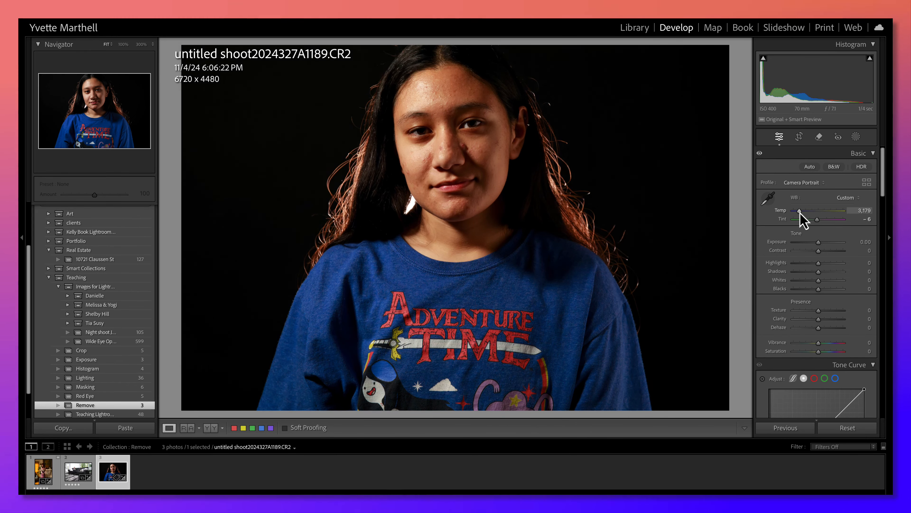
left_click_drag(798, 211, 802, 211)
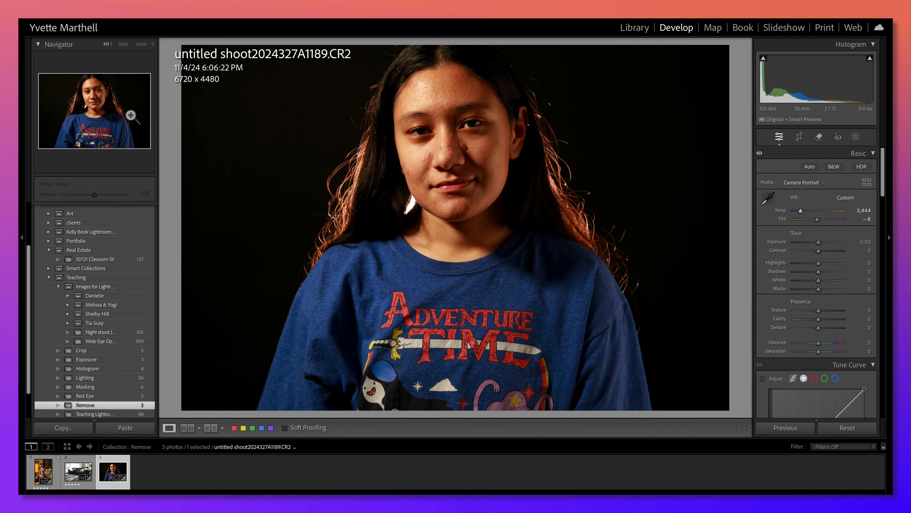
- Zoom in on the portrait's face and set the Remove tool to Heal mode
left_click(282, 154)
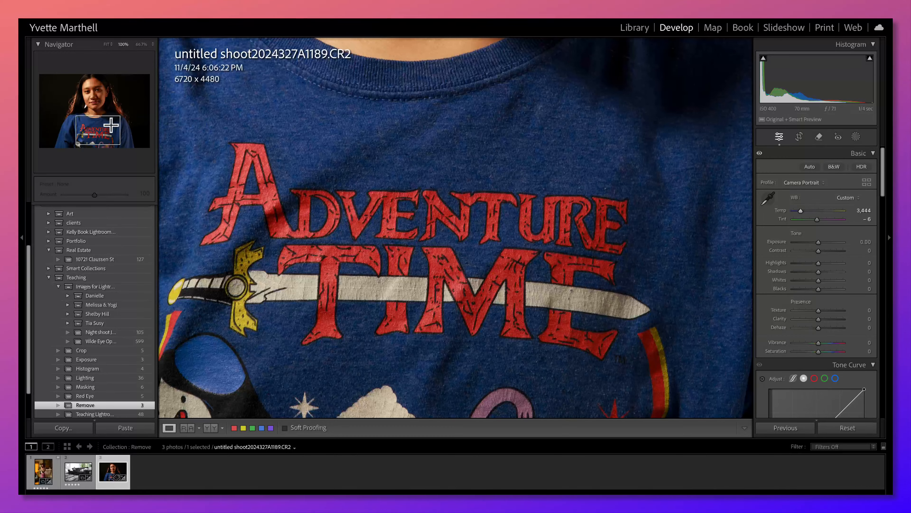
left_click_drag(112, 125, 92, 96)
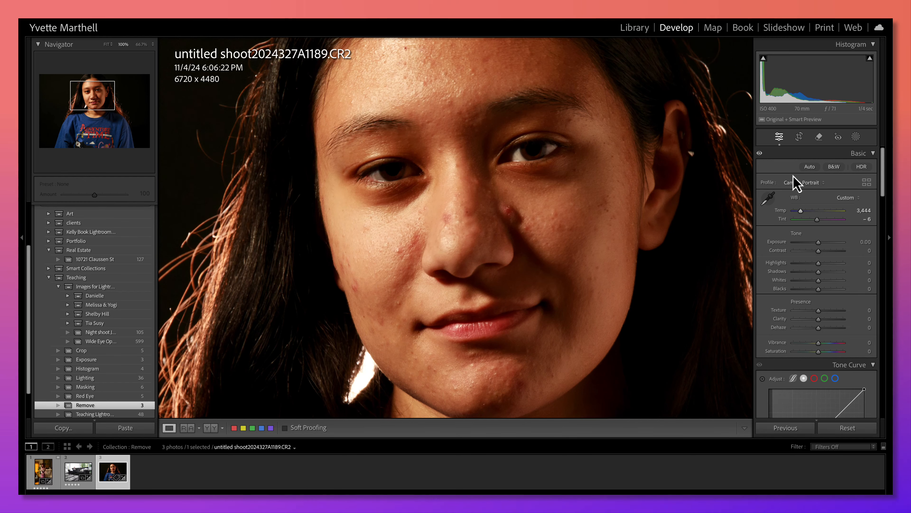
left_click(819, 137)
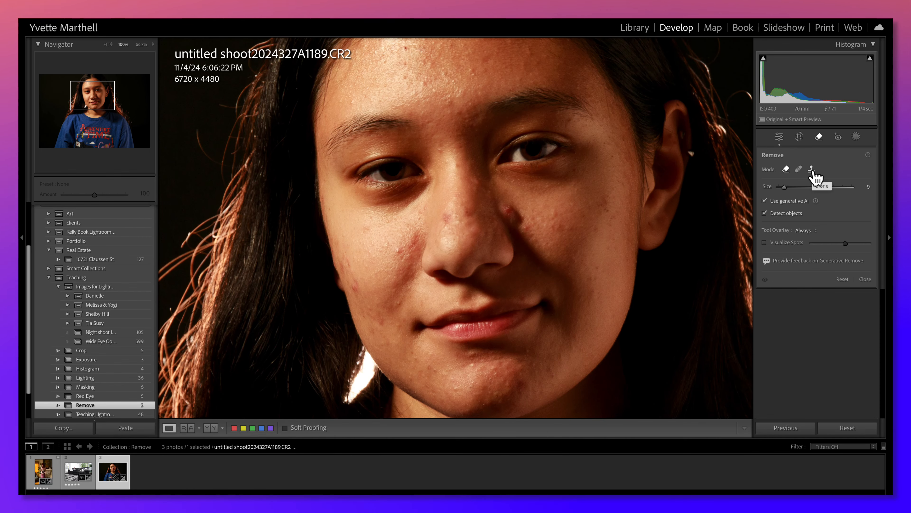
left_click(799, 170)
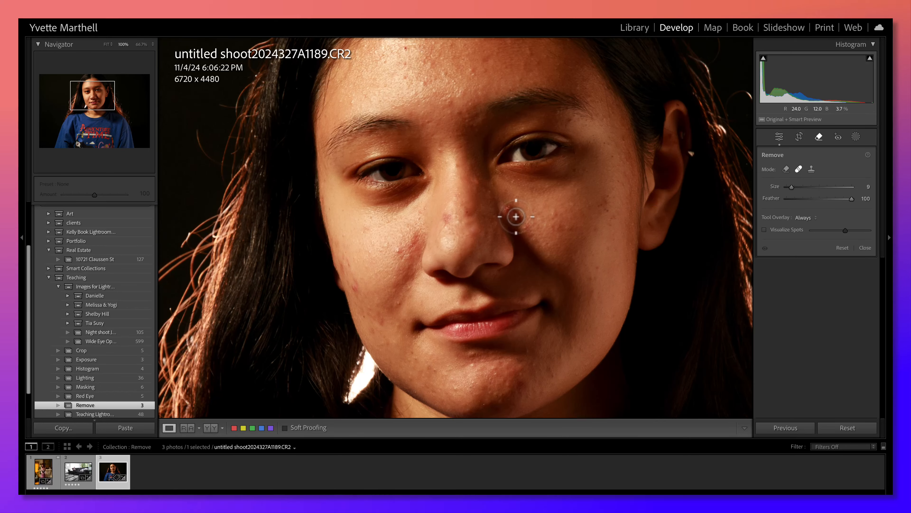
- Try healing the red blemish beside the nose on the shadowed side of the face with the size 9 brush
key("super+equal")
key("super+equal")
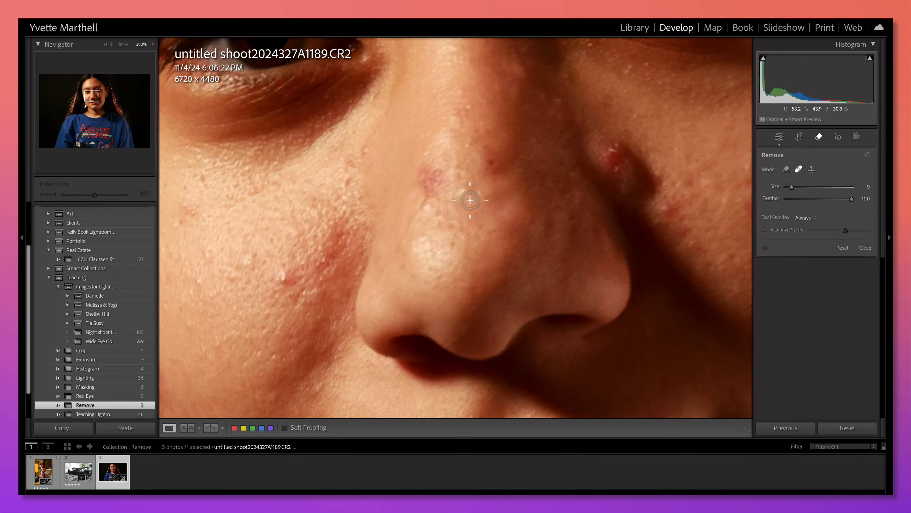
mouse_move(93, 96)
left_mouse_down()
mouse_move(93, 105)
mouse_move(96, 95)
left_mouse_up()
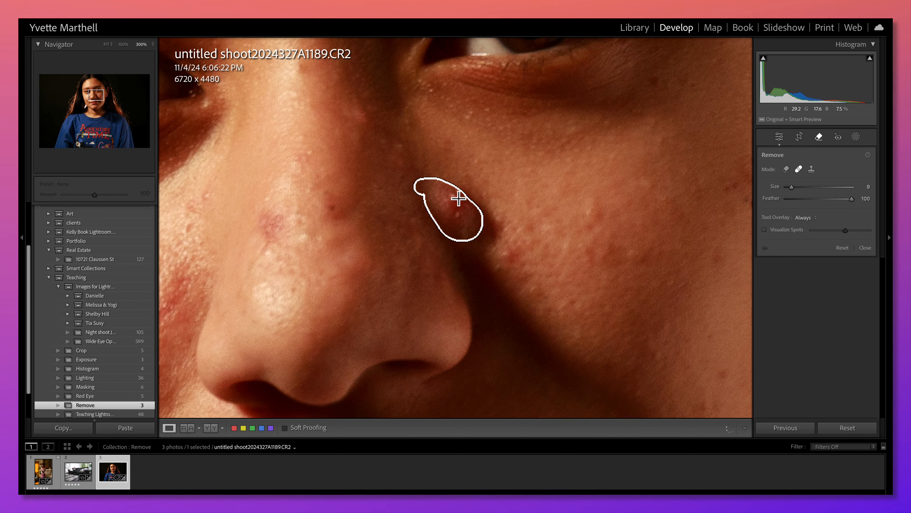
left_click_drag(471, 215, 474, 231)
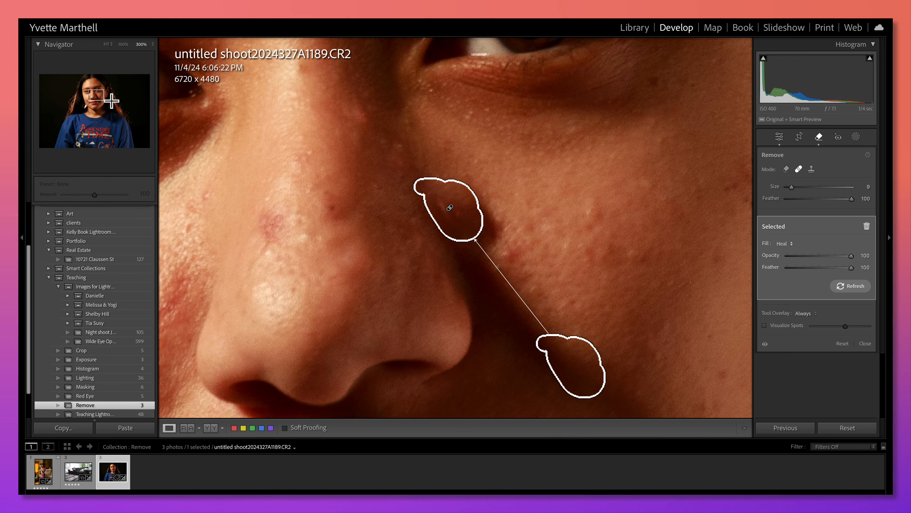
- Check the face at lower zoom and undo both the stray heal by the lips and the heal beside the nose
key("z")
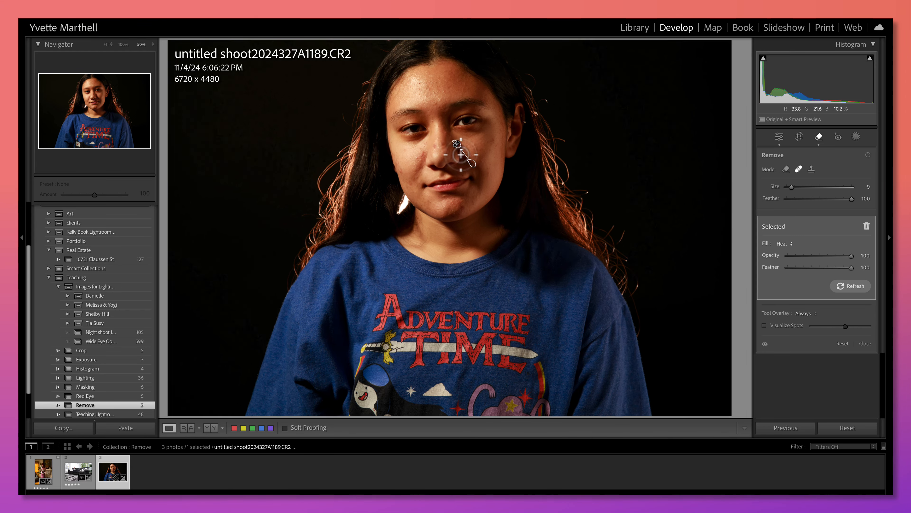
key("z")
left_click(320, 134)
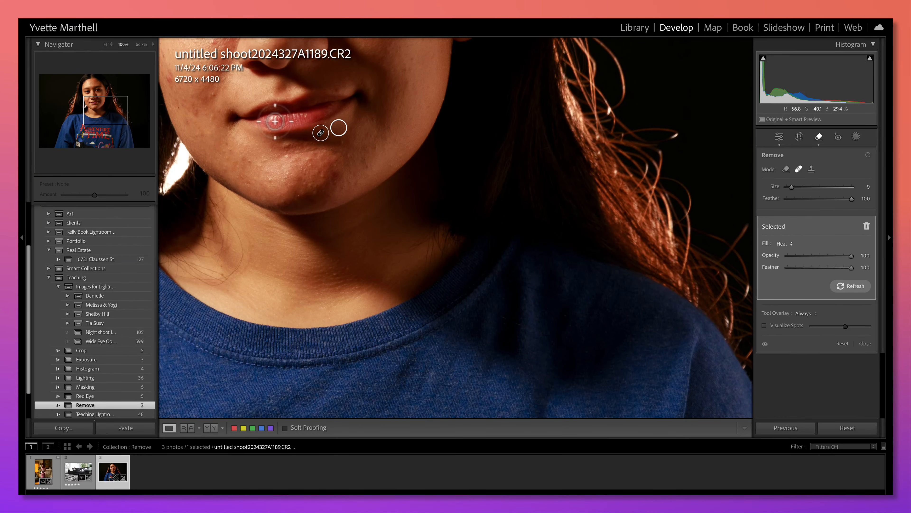
key("ctrl+z")
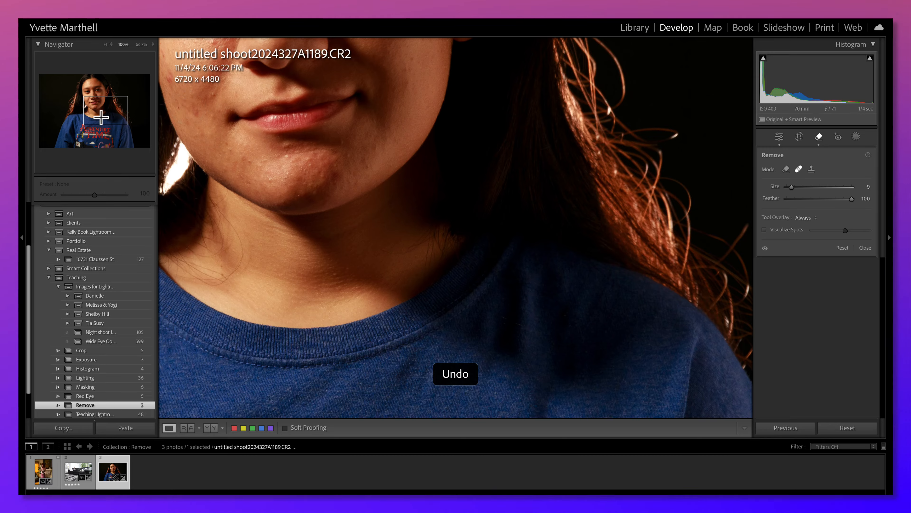
left_click_drag(101, 117, 94, 103)
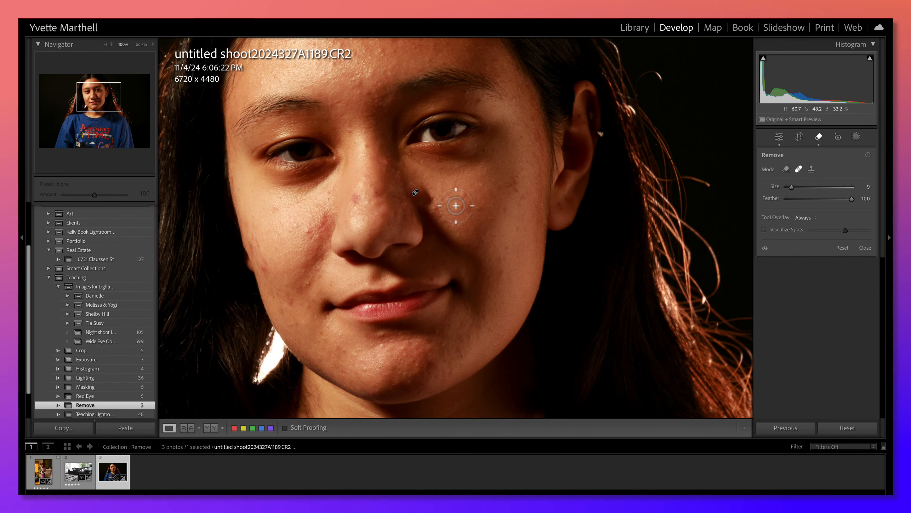
key("ctrl+z")
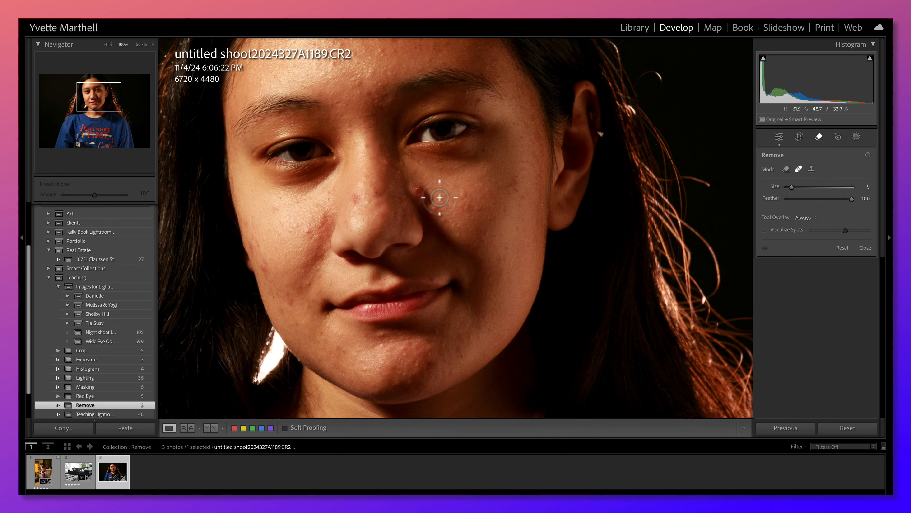
- Heal the blemish beside the nose using lower-cheek skin as source, with opacity 94 and feather 89, and set the brush feather to 74
mouse_move(419, 187)
left_mouse_down()
mouse_move(421, 203)
mouse_move(420, 190)
left_mouse_up()
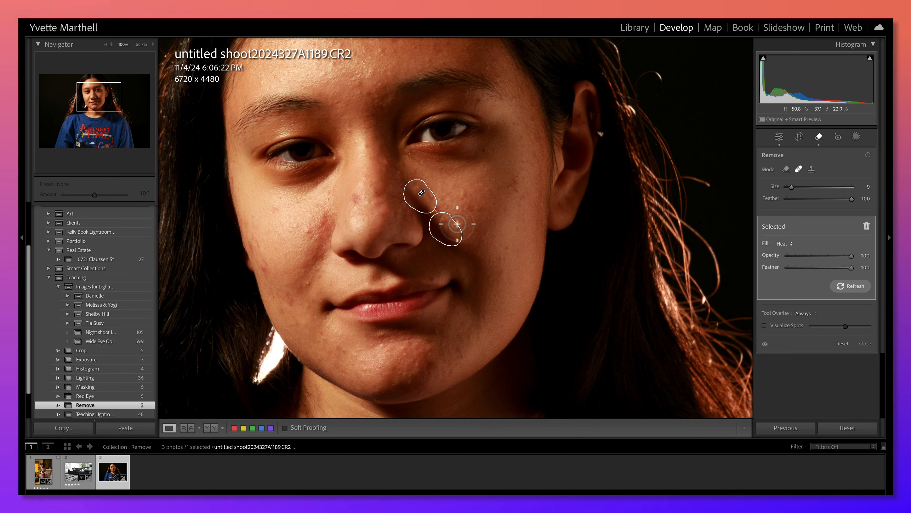
mouse_move(453, 234)
left_mouse_down()
mouse_move(455, 249)
mouse_move(495, 228)
mouse_move(423, 258)
mouse_move(461, 253)
mouse_move(476, 263)
left_mouse_up()
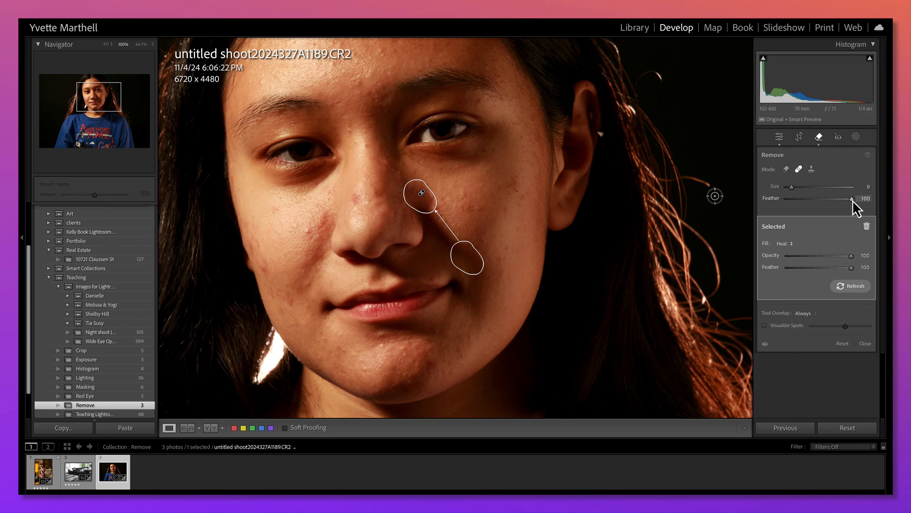
left_click_drag(851, 199, 835, 198)
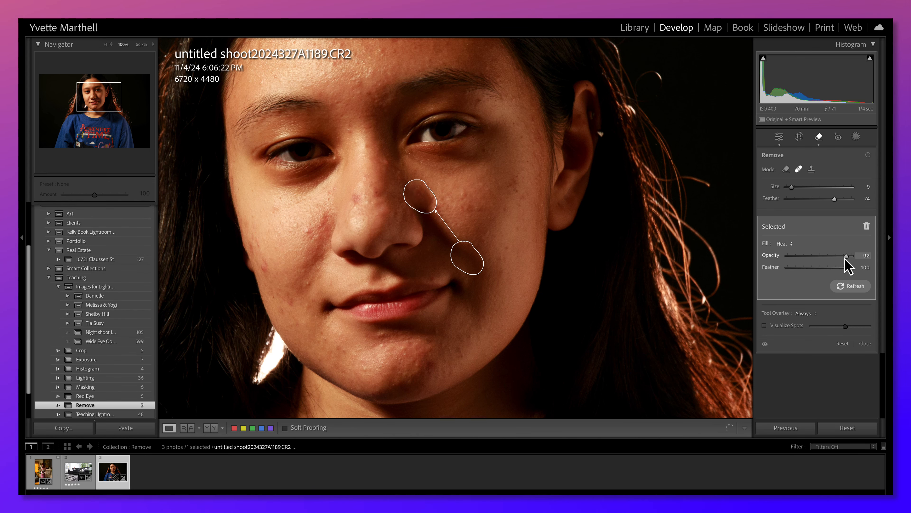
left_click_drag(851, 269, 844, 269)
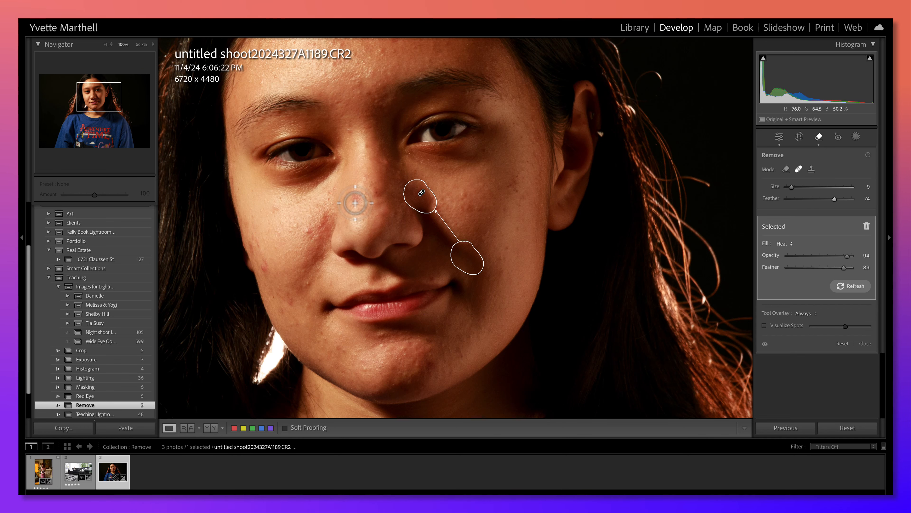
- Heal the blemishes on the brightly lit side: the inner cheek, the nose bridge and its side, and the lower cheek near the mouth corner
left_click(308, 231)
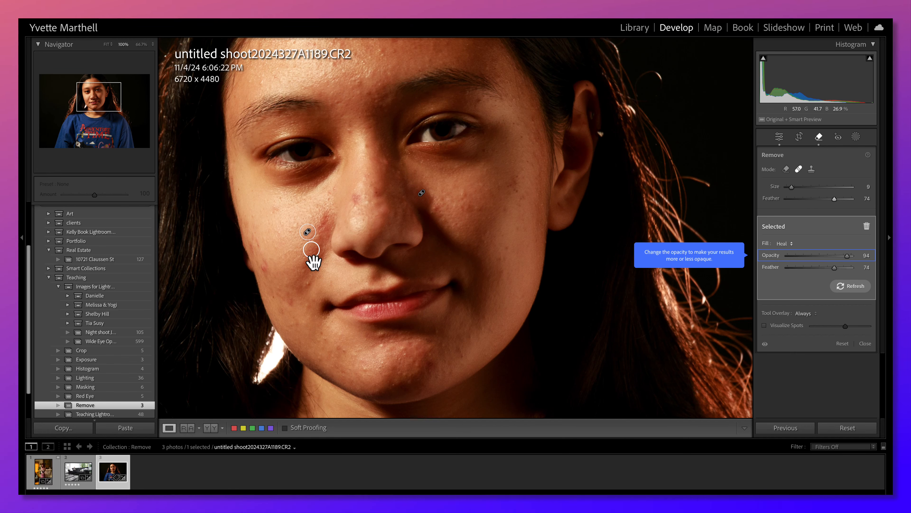
left_click_drag(353, 204, 382, 186)
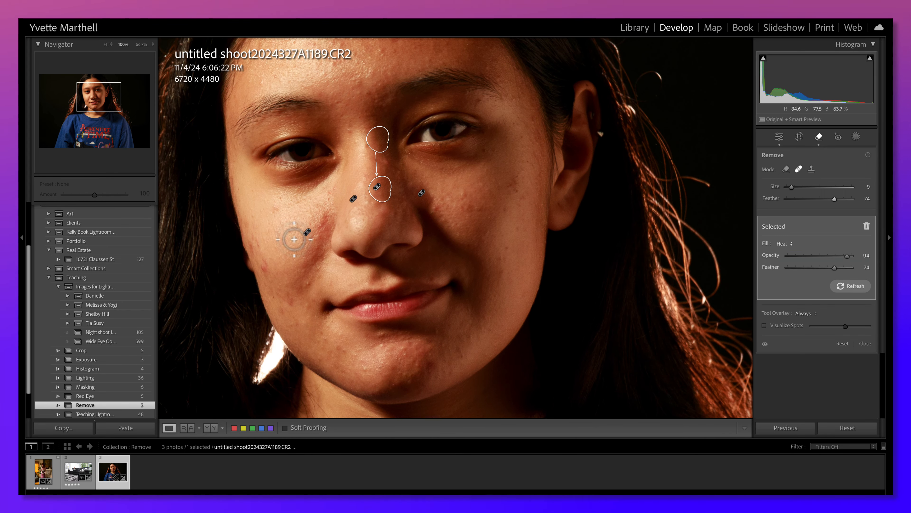
left_click_drag(305, 284, 304, 283)
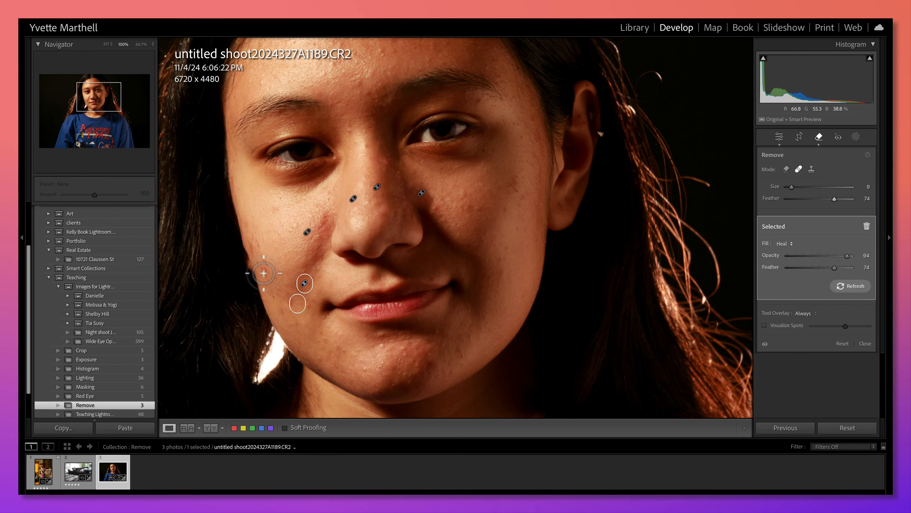
- Heal the mark at the lit cheek's outer edge using skin higher up the cheek, plus the blemishes along the lower jaw and chin
left_click(264, 273)
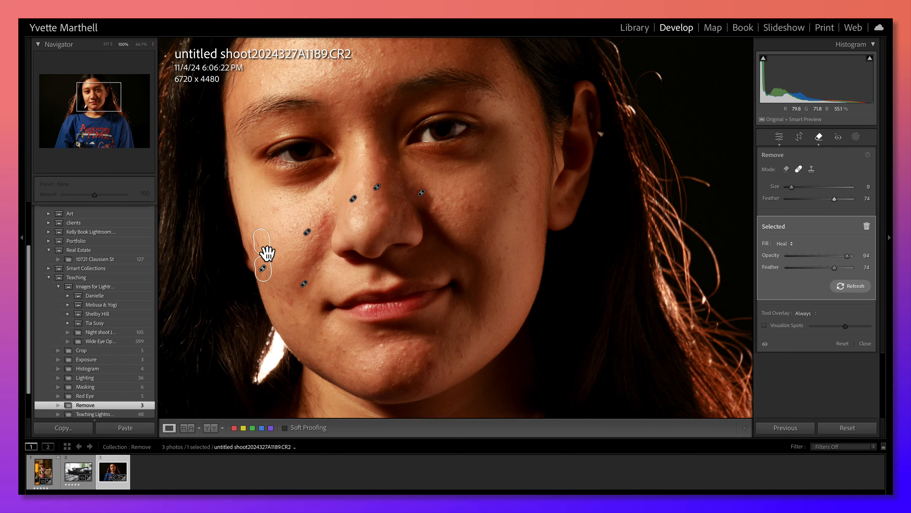
left_click_drag(268, 253, 274, 239)
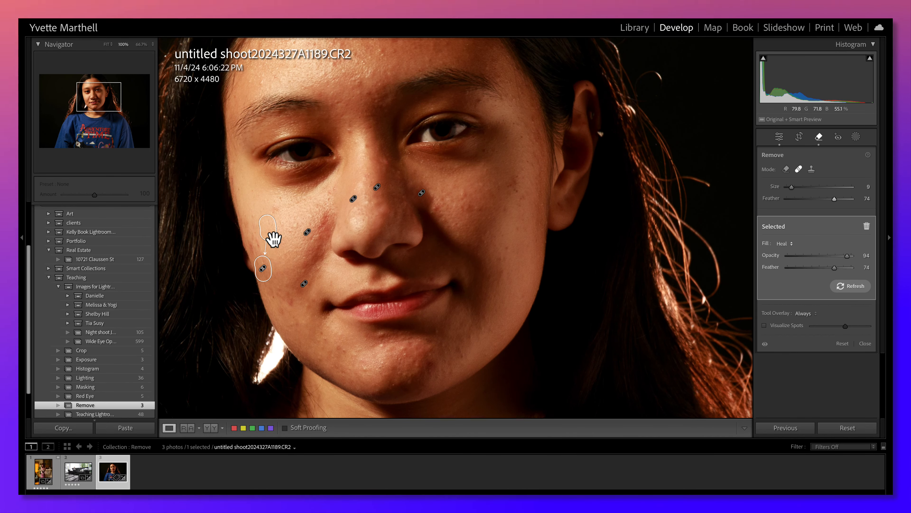
left_click(321, 340)
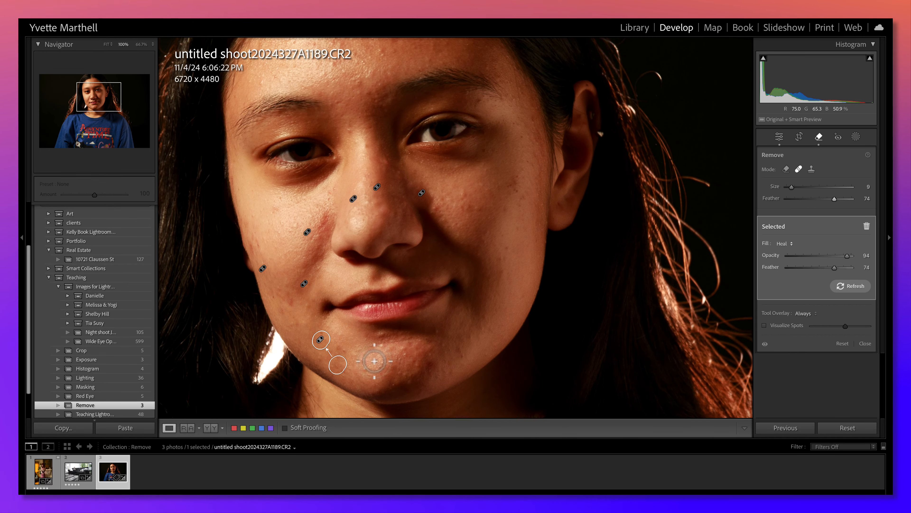
left_click_drag(344, 351, 352, 354)
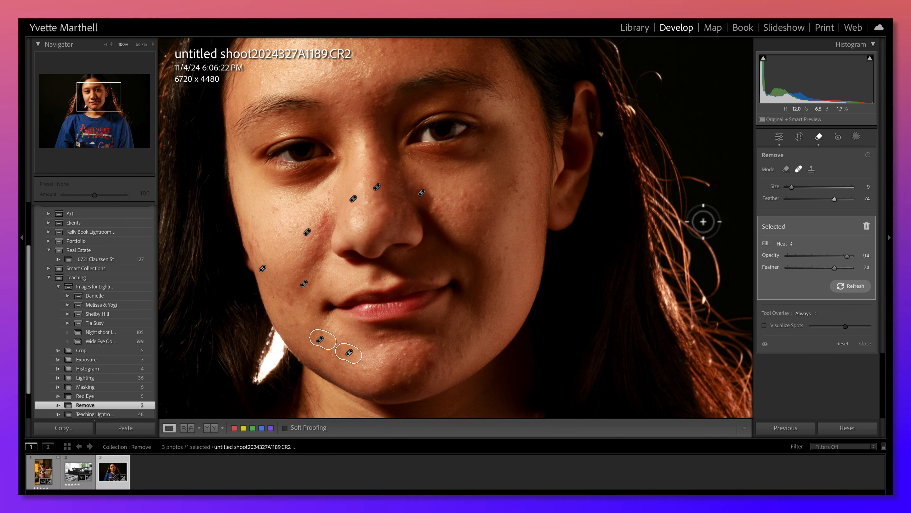
- Switch the Remove tool to Clone mode
left_click(812, 171)
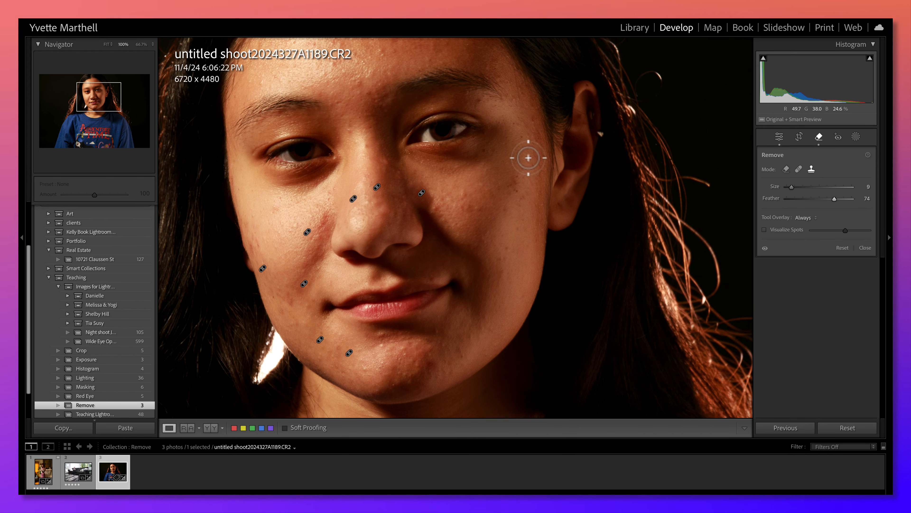
key("h")
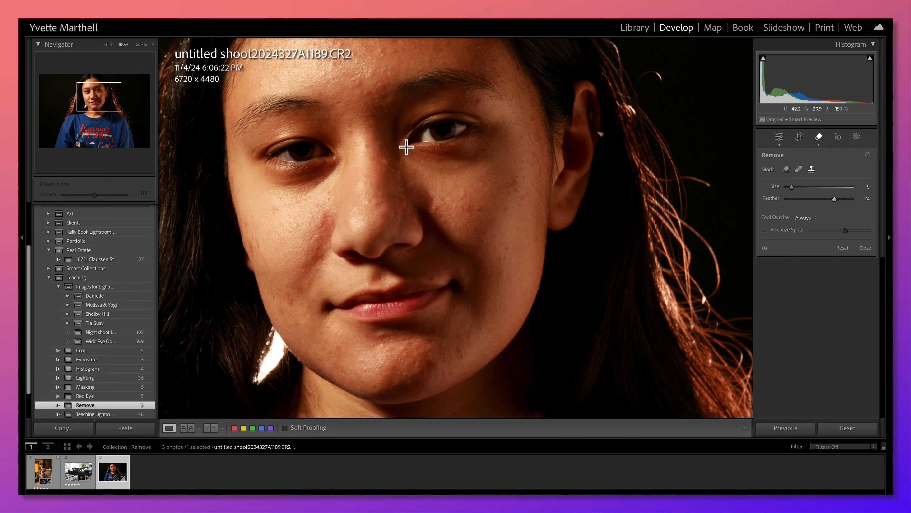
- Try covering the eye on the shadowed side with a clone of the nose, and delete that clone spot
mouse_move(448, 116)
left_mouse_down()
mouse_move(476, 130)
mouse_move(451, 136)
left_mouse_up()
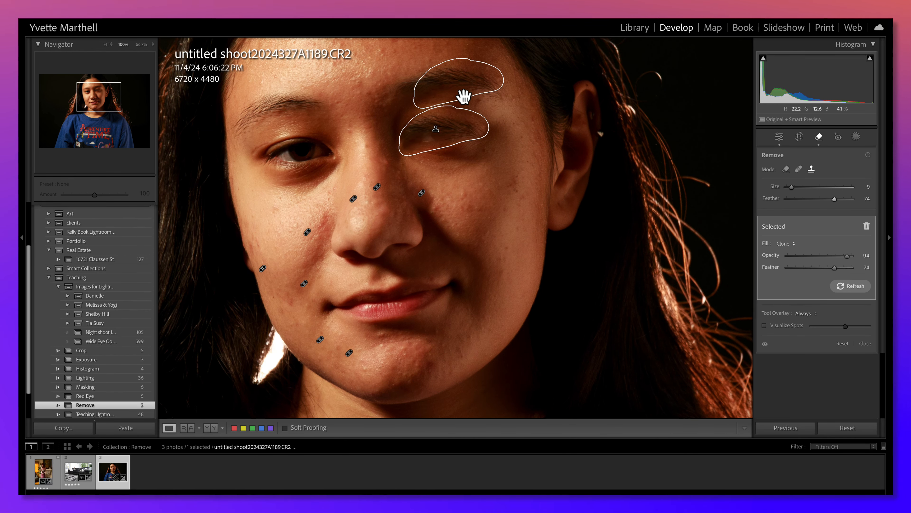
mouse_move(464, 96)
left_mouse_down()
mouse_move(387, 102)
mouse_move(341, 124)
mouse_move(294, 173)
mouse_move(301, 163)
mouse_move(388, 259)
mouse_move(391, 319)
mouse_move(382, 204)
left_mouse_up()
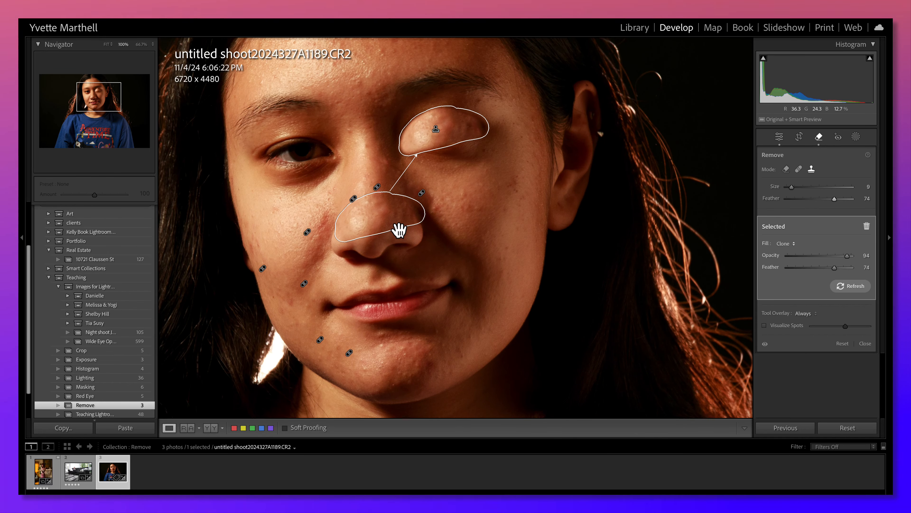
key("Delete")
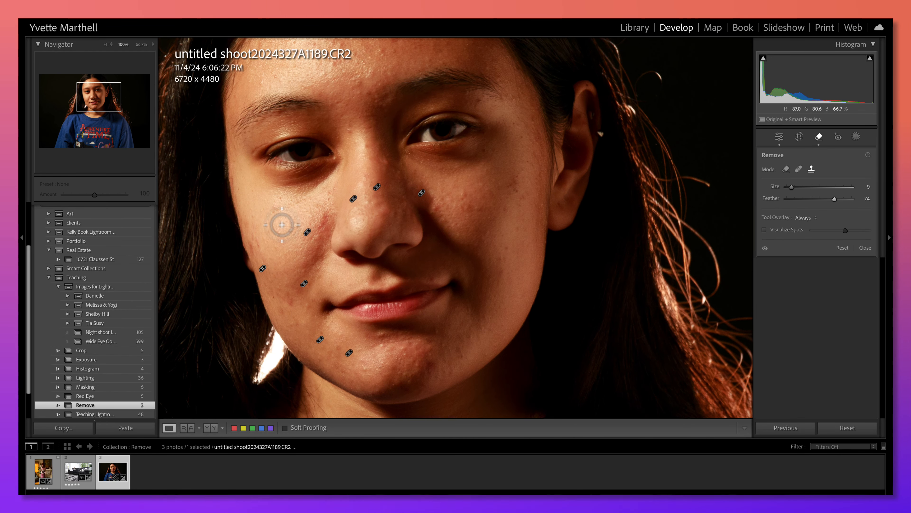
- Clone neighbouring skin over the spots on the lit cheek and below the lower lip, sourcing from just beneath and just beside them respectively
left_click(273, 211)
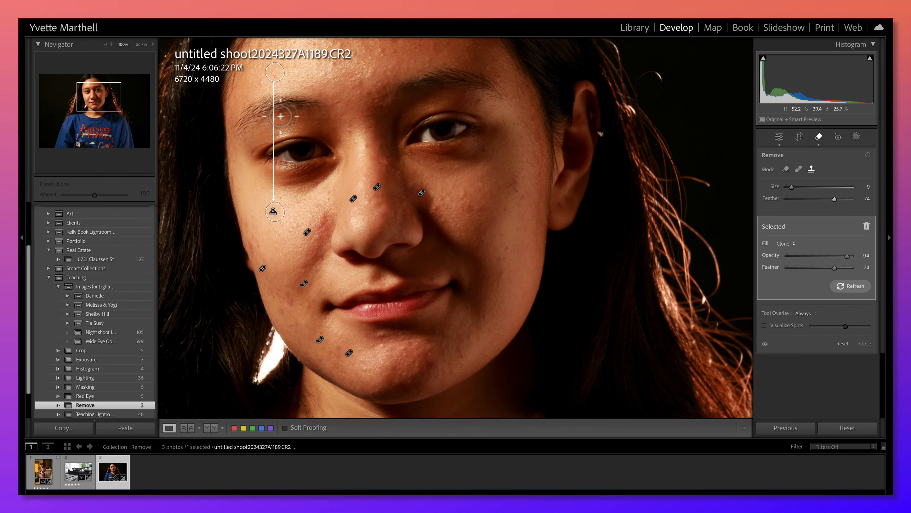
mouse_move(275, 76)
left_mouse_down()
mouse_move(248, 158)
mouse_move(258, 204)
left_mouse_up()
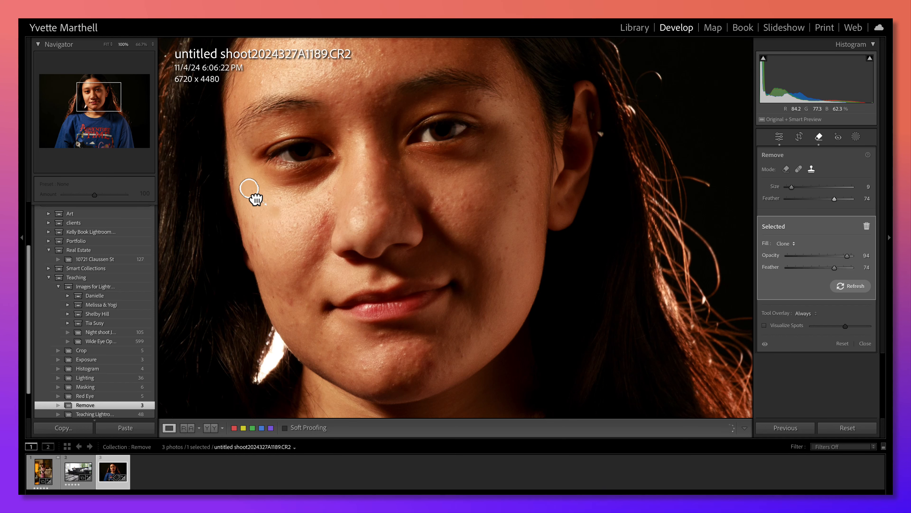
left_click_drag(255, 197, 279, 244)
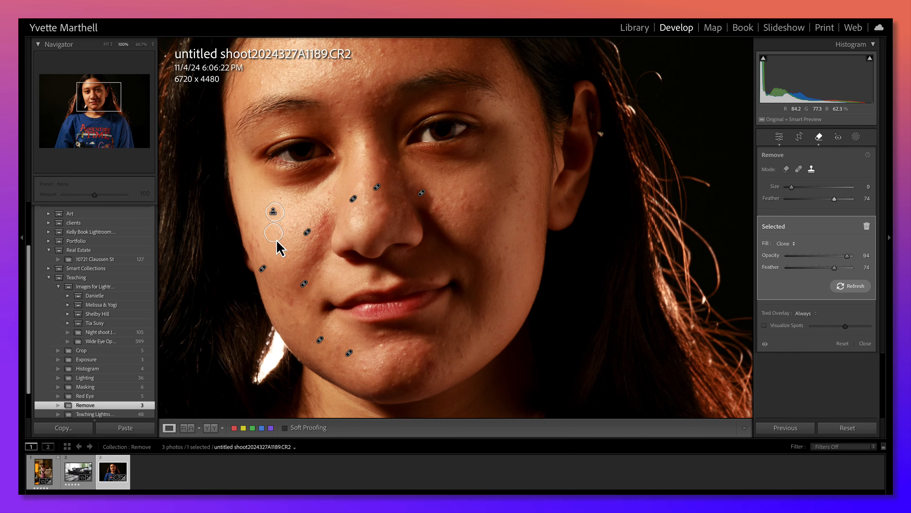
left_click(379, 333)
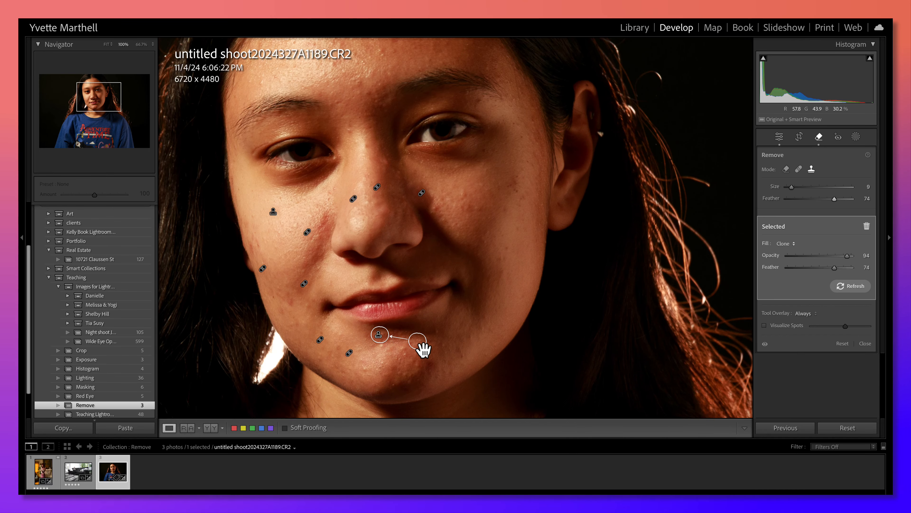
mouse_move(424, 348)
left_mouse_down()
mouse_move(422, 337)
mouse_move(425, 344)
left_mouse_up()
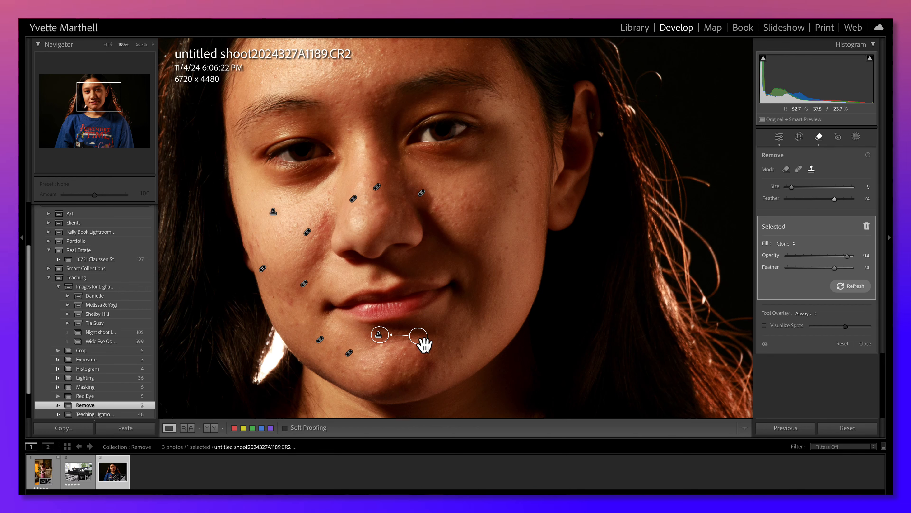
- Try cloning nearby cheek skin over the small spot beside the nose on the shadowed side, and delete that clone spot
left_click(436, 211)
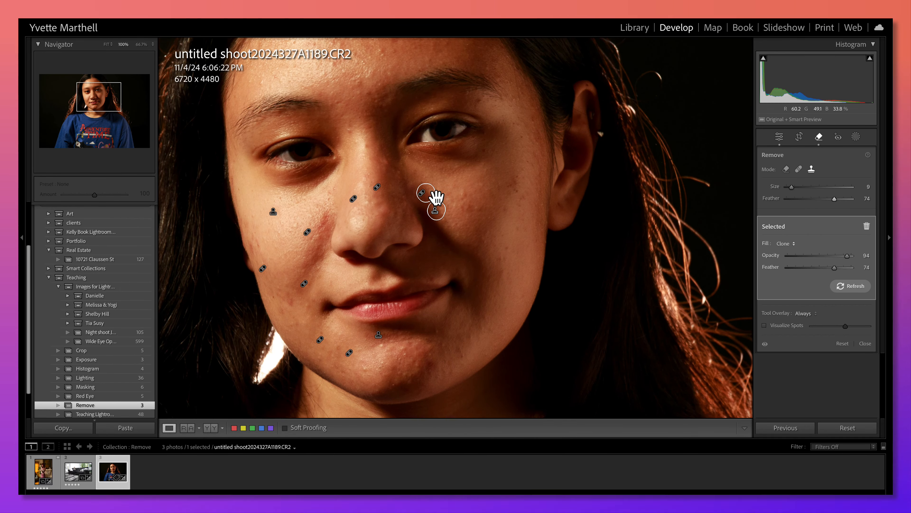
mouse_move(436, 196)
left_mouse_down()
mouse_move(449, 192)
mouse_move(449, 240)
mouse_move(472, 233)
mouse_move(449, 219)
left_mouse_up()
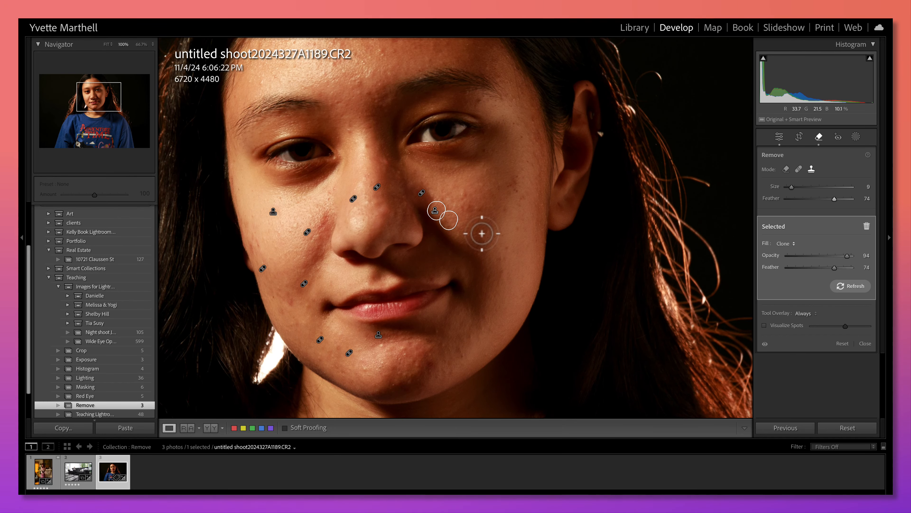
key("Delete")
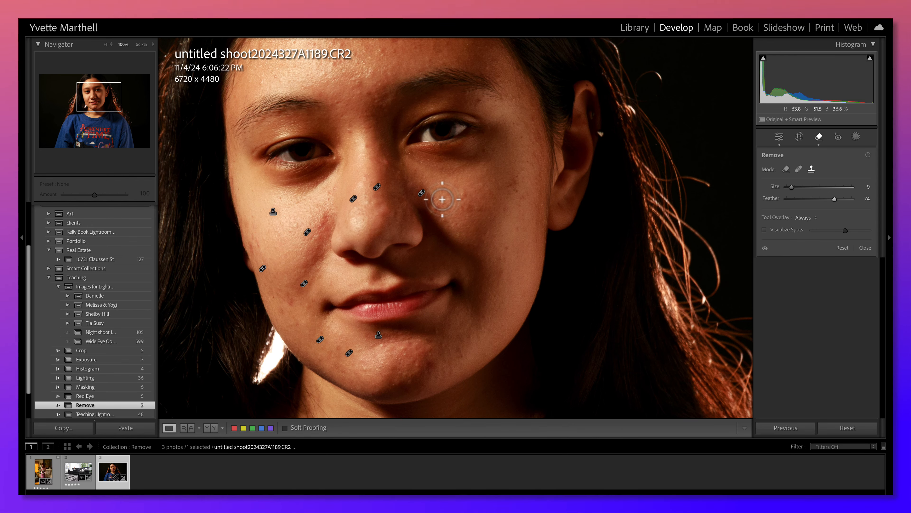
- Replace the existing heal beside the nose on the shadowed side with a clone of the cheek skin just below it, at opacity 83
left_click(423, 194)
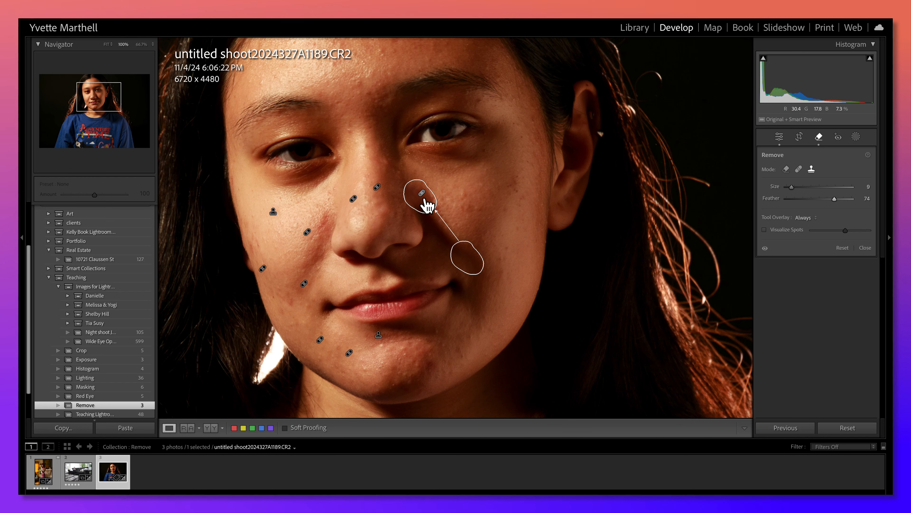
left_click(427, 204)
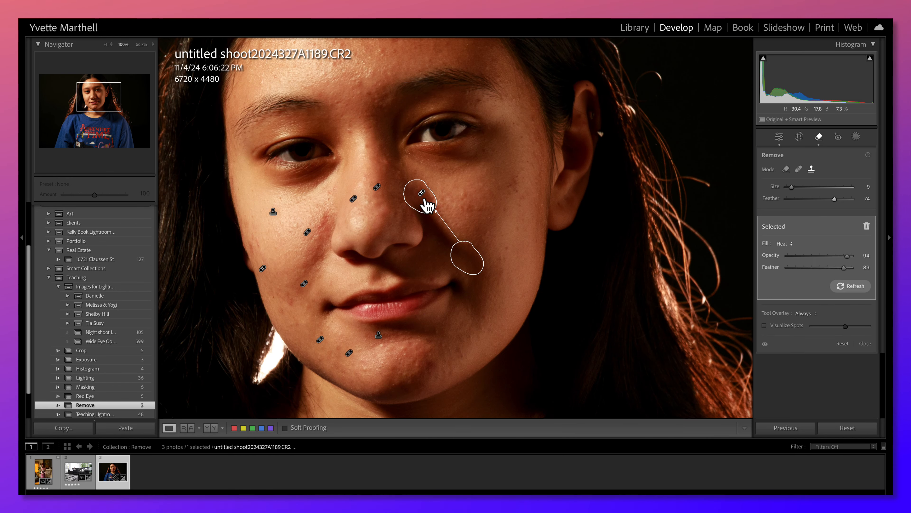
key("Delete")
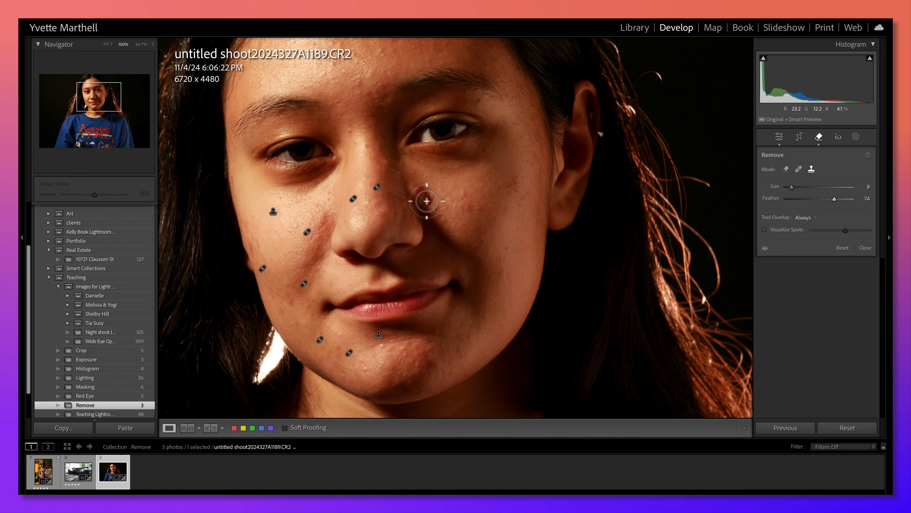
left_click_drag(424, 204, 415, 186)
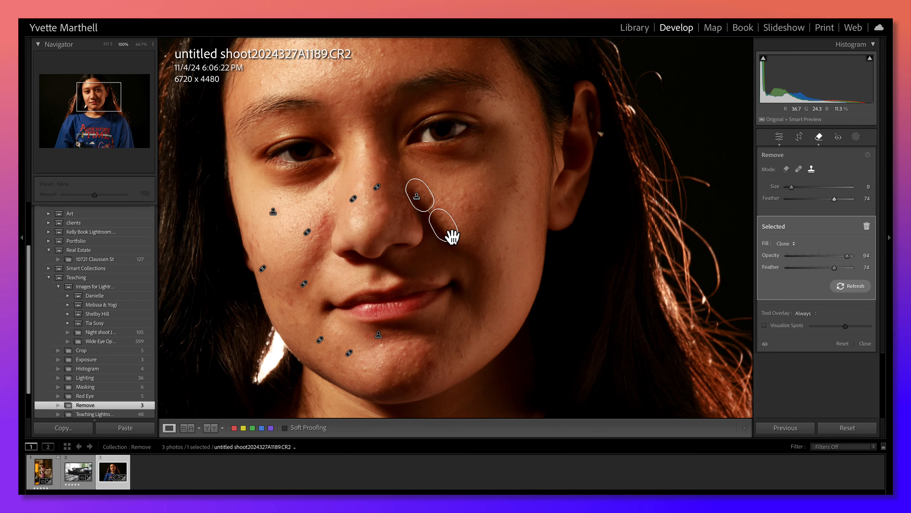
left_click_drag(452, 236, 455, 241)
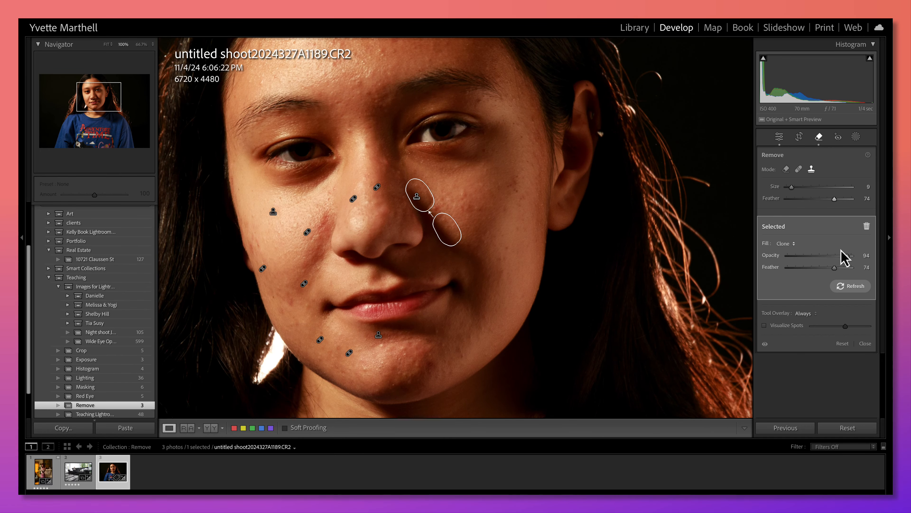
left_click_drag(847, 257, 840, 260)
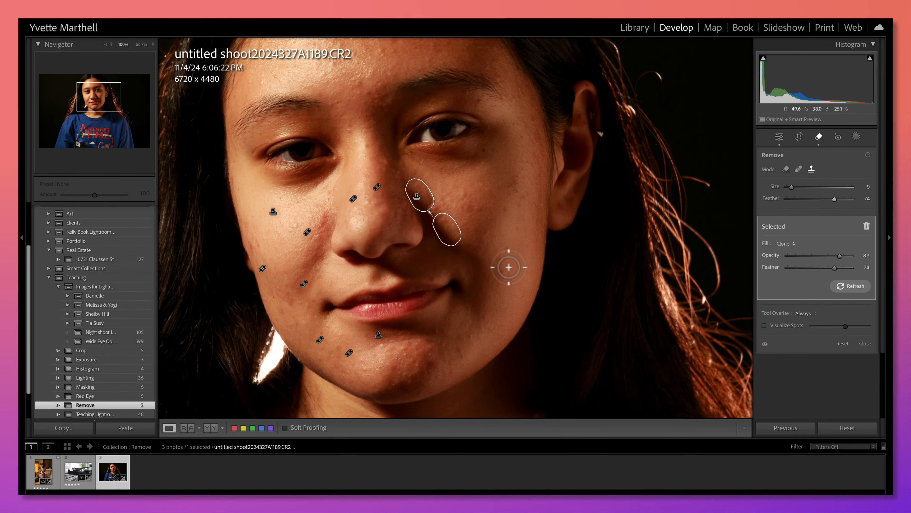
- Heal the strip beside the new clone spot in Heal mode, using skin farther out on the shadowed cheek as source, and return to Clone mode
left_click(798, 170)
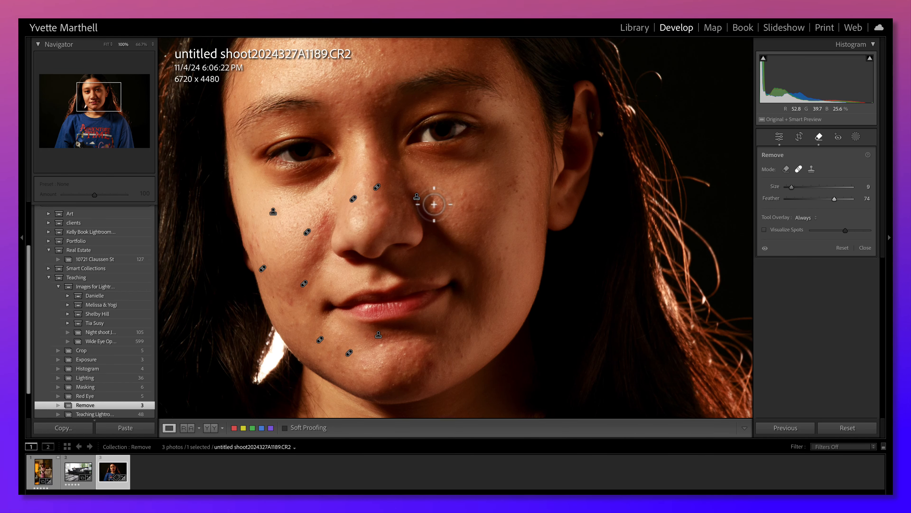
left_click_drag(436, 207, 427, 184)
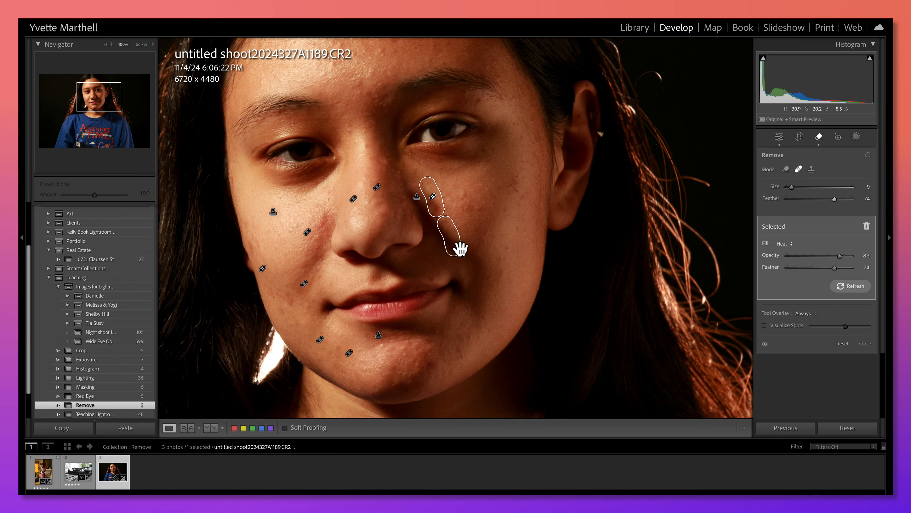
mouse_move(460, 247)
left_mouse_down()
mouse_move(480, 240)
mouse_move(464, 236)
mouse_move(473, 280)
mouse_move(448, 260)
mouse_move(479, 238)
left_mouse_up()
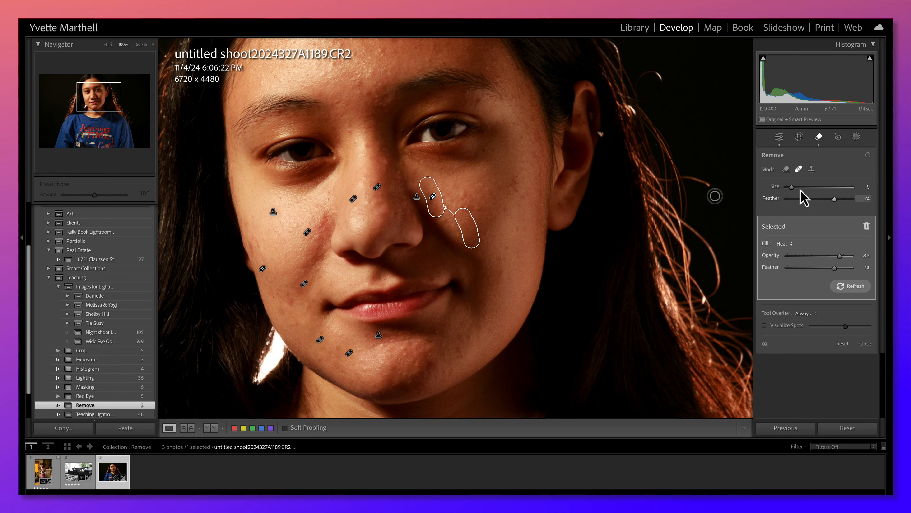
left_click(812, 169)
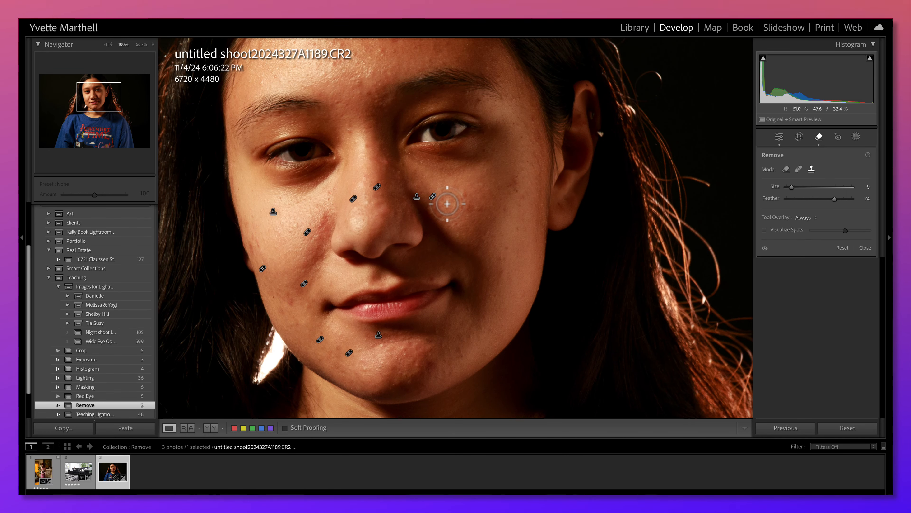
- Try cloning skin from beside the outer eye corner over the shadowed area next to the nose, and undo that clone
left_click_drag(434, 205, 420, 181)
mouse_move(484, 146)
left_mouse_down()
mouse_move(470, 152)
mouse_move(509, 134)
left_mouse_up()
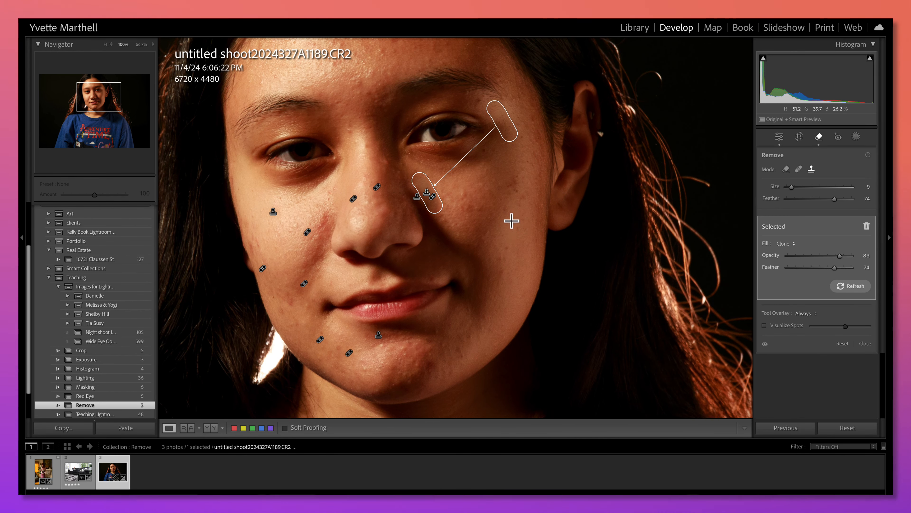
key("ctrl+z")
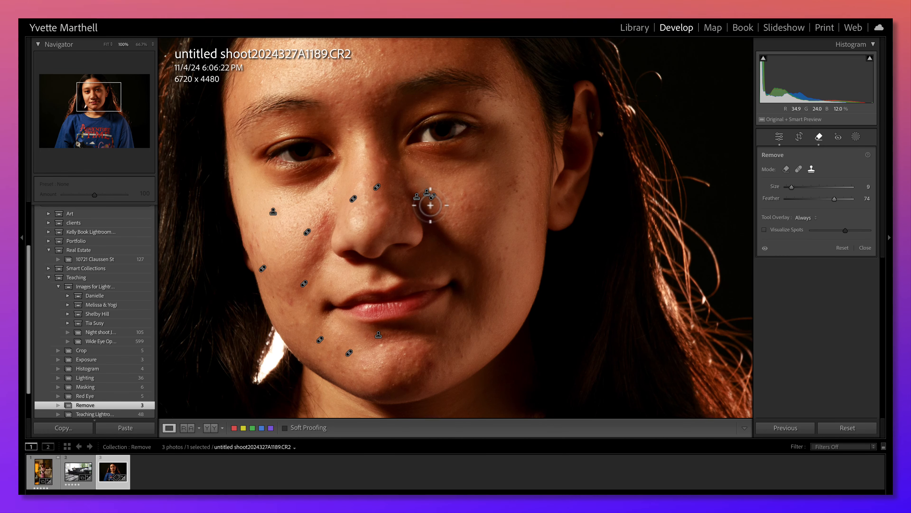
key("ctrl+z")
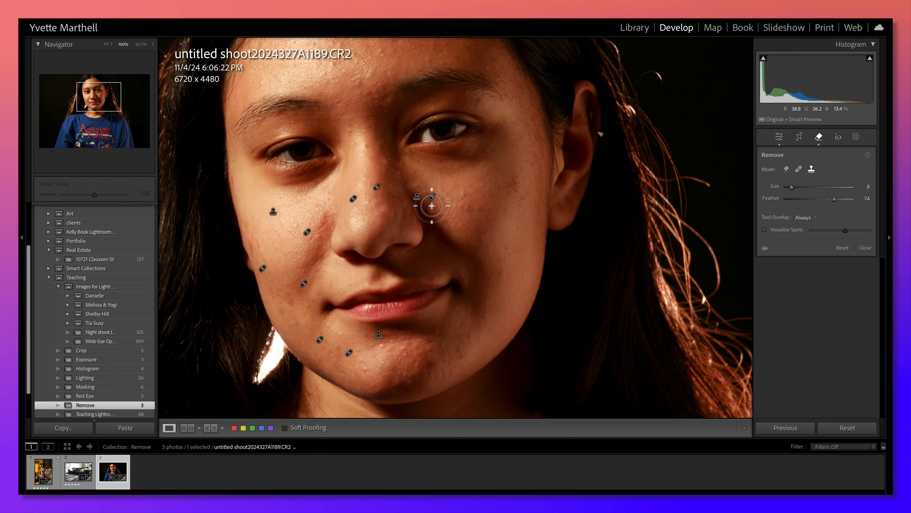
- Clone the cheek skin just below over the shadowed area beside the nose, and set the Remove tool back to Heal mode
mouse_move(432, 207)
left_mouse_down()
mouse_move(421, 182)
mouse_move(432, 202)
left_mouse_up()
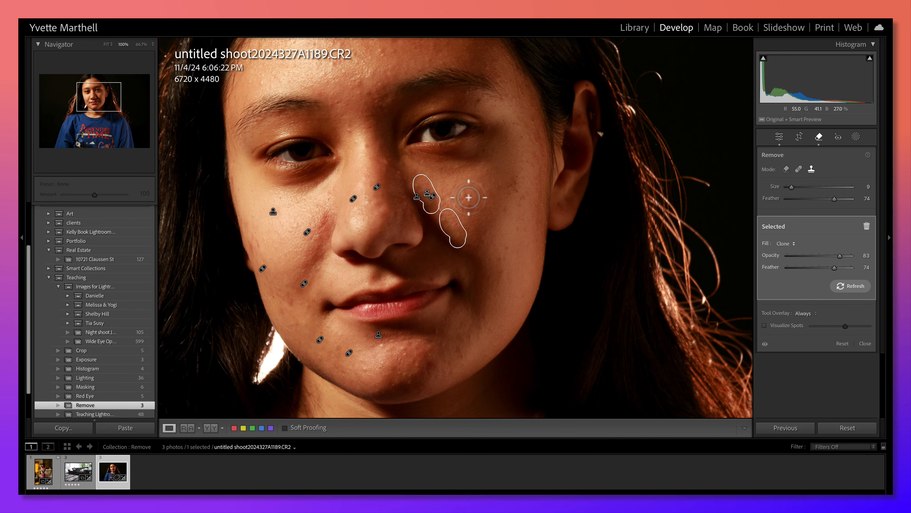
left_click(798, 169)
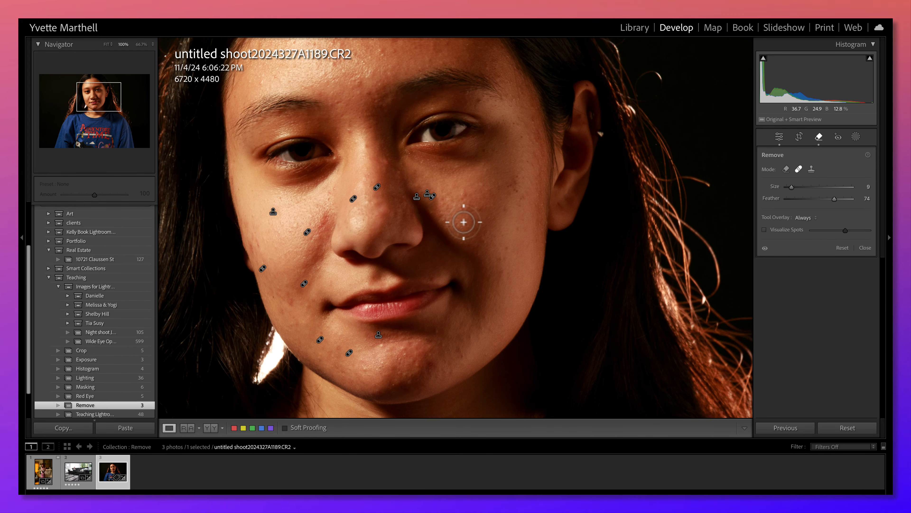
- Heal three blemishes on the shadowed cheek and a short strip on the jaw below it, at brush size 9
key("h")
left_click(467, 203)
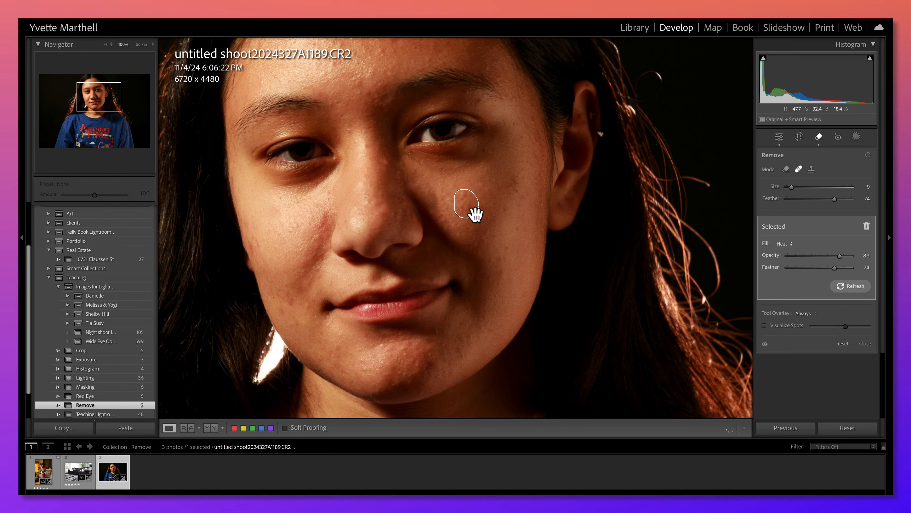
left_click(513, 191)
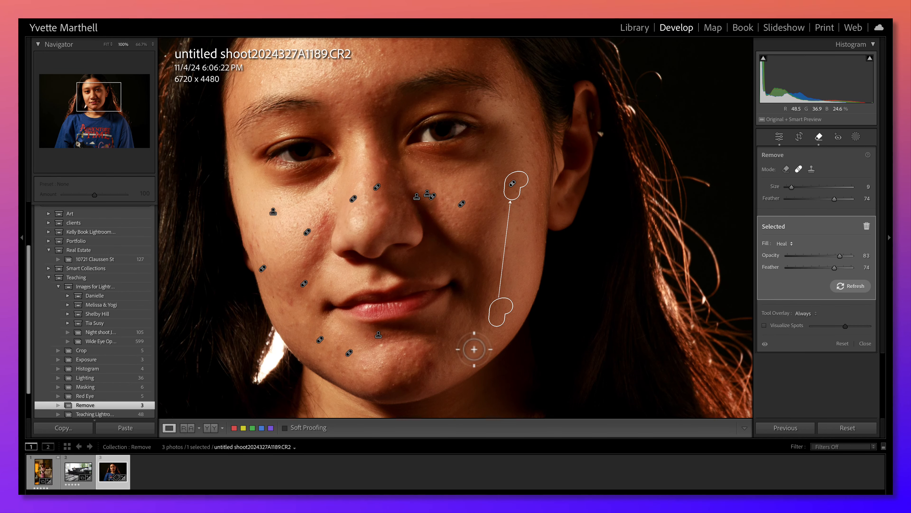
left_click(480, 211)
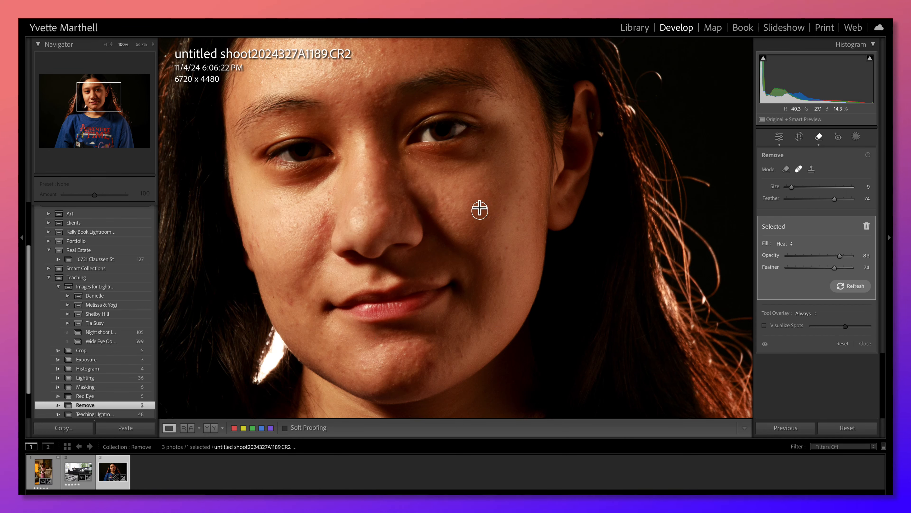
left_click_drag(464, 355, 469, 335)
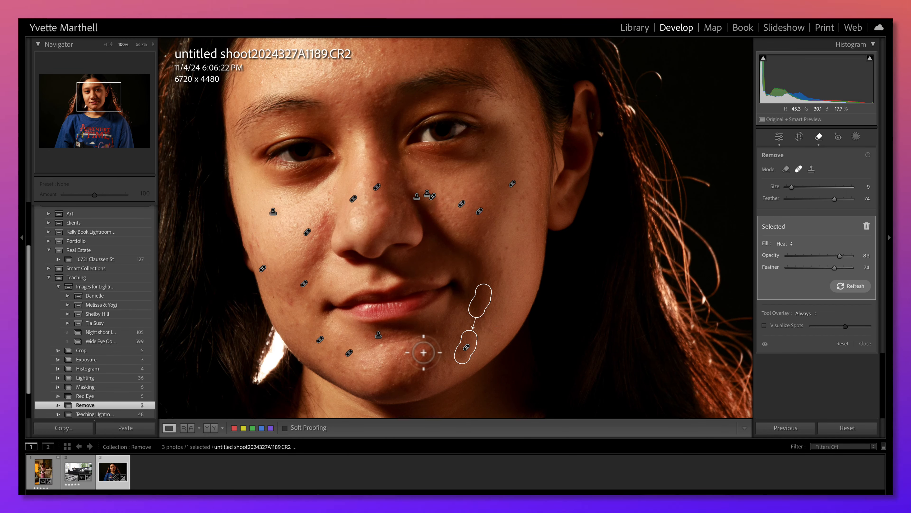
- Heal two spots on the shadowed side of the chin, moving the lower spot's source slightly up along the jaw
left_click(417, 364)
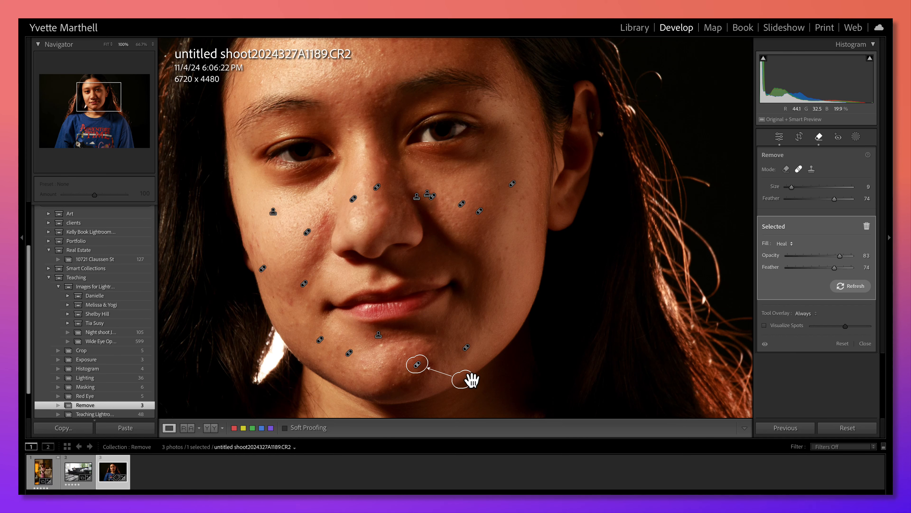
left_click_drag(463, 385, 459, 378)
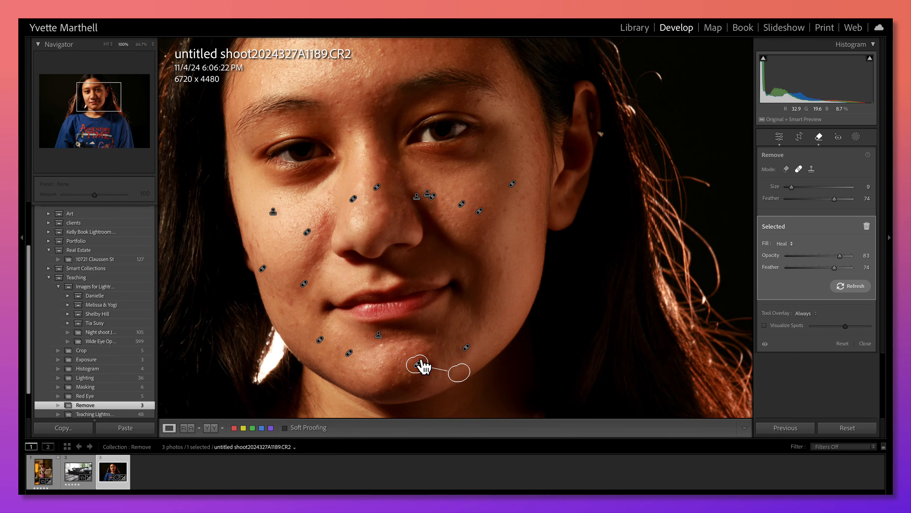
left_click(406, 348)
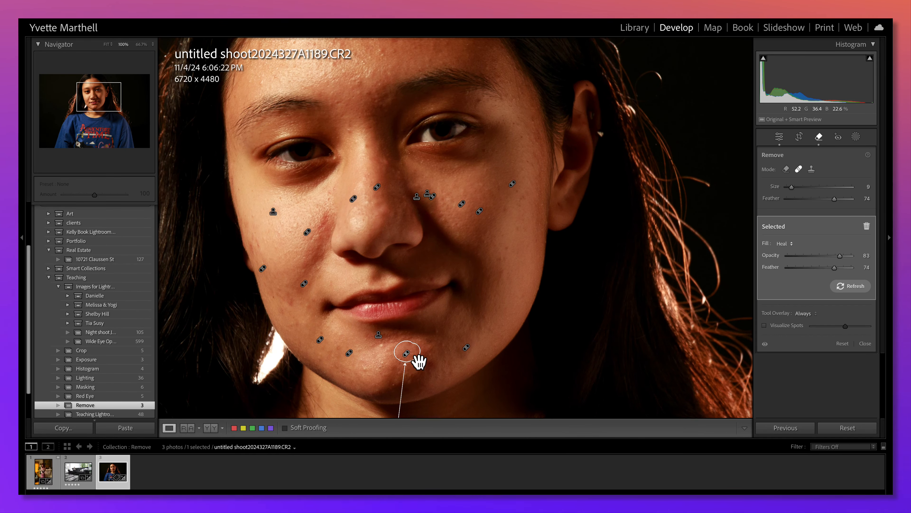
- Heal one spot low on the chin at brush size 12 and another just below the lower lip at size 9
key("bracketright")
key("bracketright")
key("bracketright")
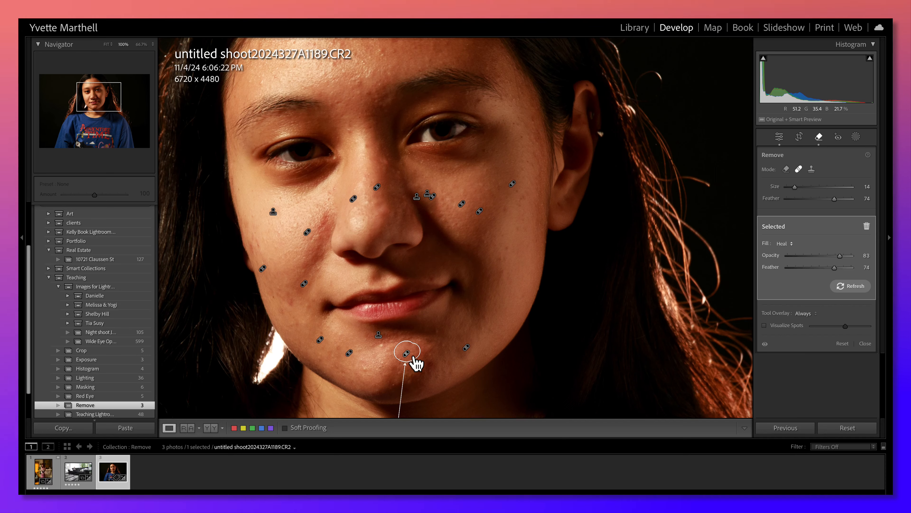
left_click(366, 367)
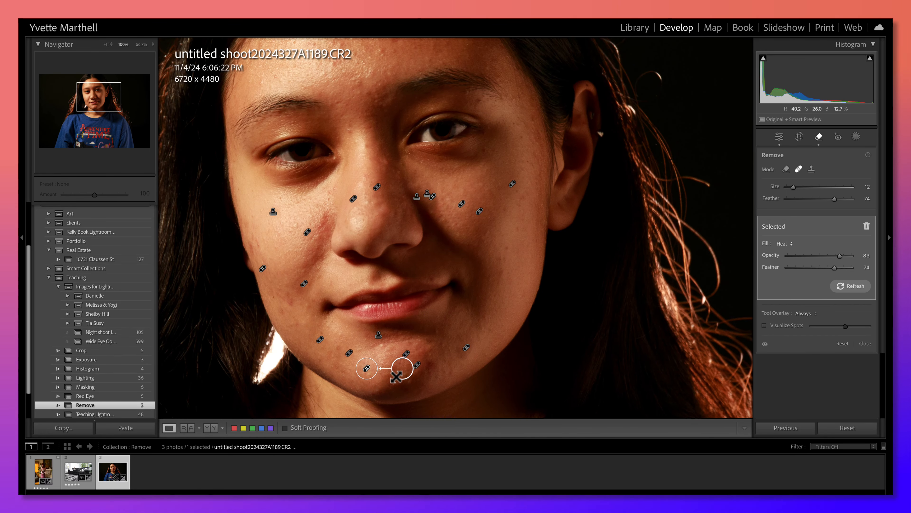
key("bracketleft")
key("bracketleft")
key("bracketleft")
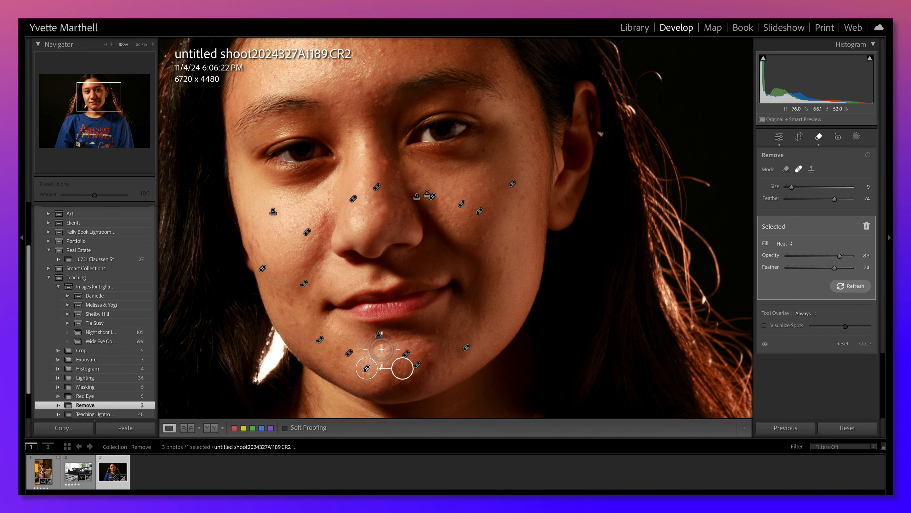
left_click(382, 346)
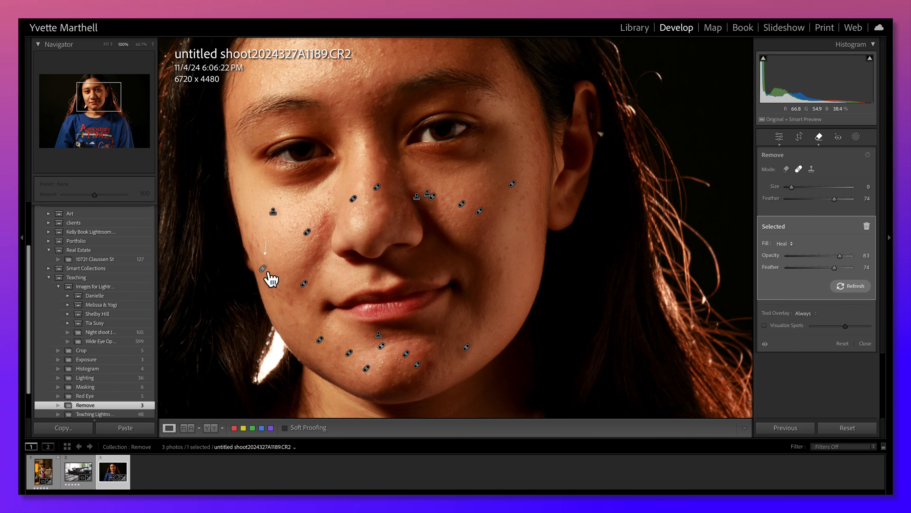
- Replace a trial heal along the lit cheek's outer edge with a clone of the skin just beside it, at opacity 60
mouse_move(256, 250)
left_mouse_down()
mouse_move(248, 226)
mouse_move(320, 275)
mouse_move(337, 271)
left_mouse_up()
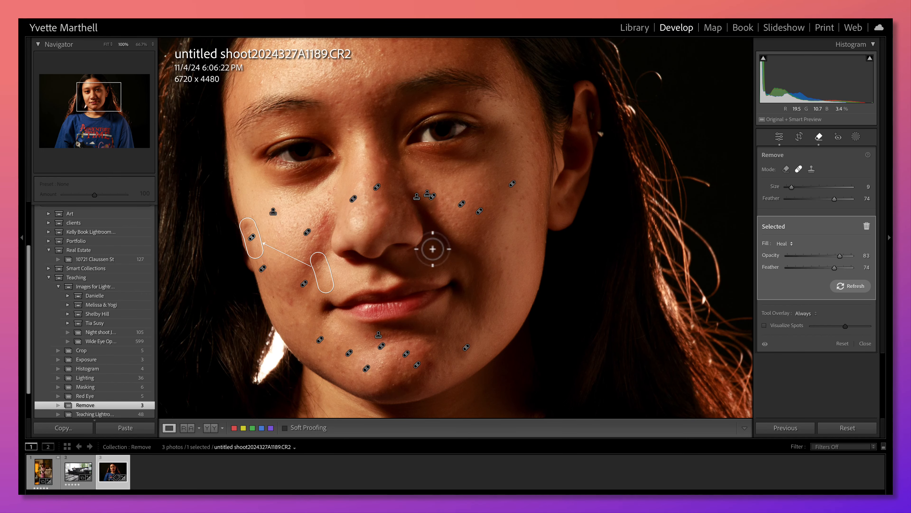
left_click(811, 170)
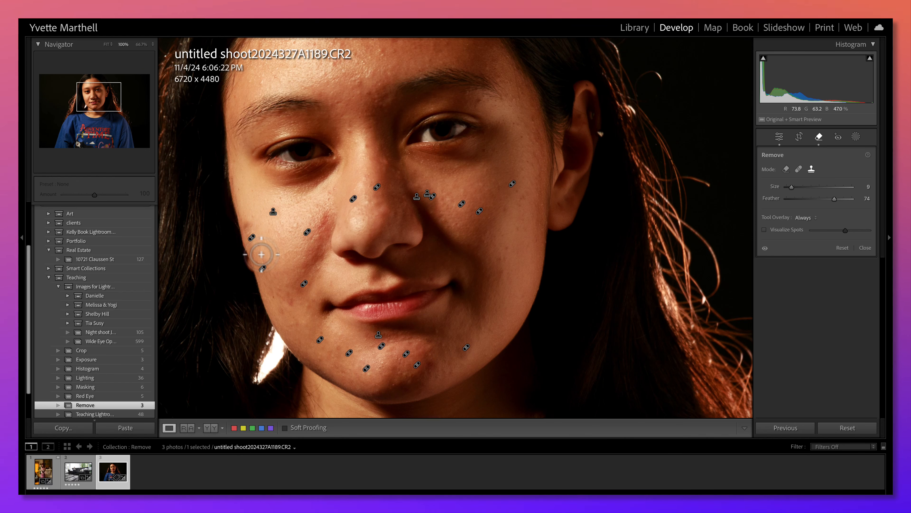
key("ctrl+z")
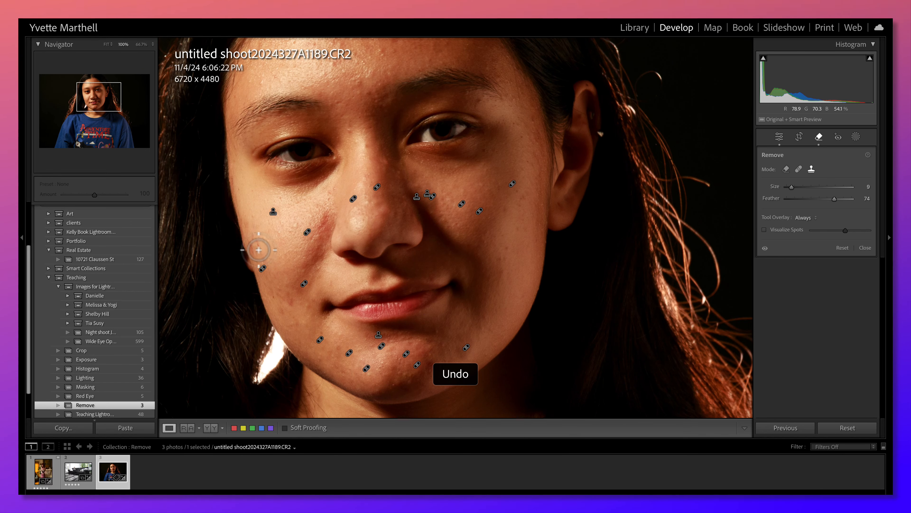
mouse_move(257, 249)
left_mouse_down()
mouse_move(252, 199)
mouse_move(257, 265)
mouse_move(284, 333)
mouse_move(302, 338)
mouse_move(286, 312)
mouse_move(279, 247)
left_mouse_up()
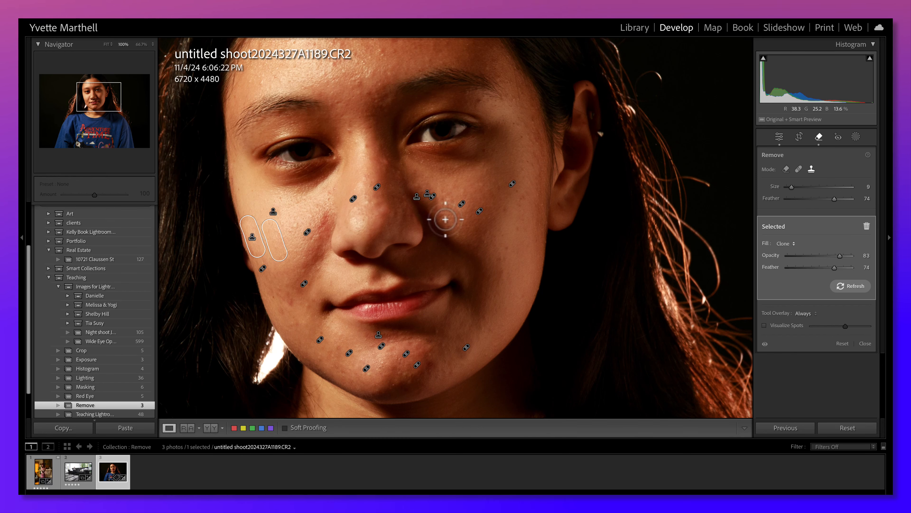
left_click_drag(839, 255, 826, 257)
- Clone over two spots on the lower lit cheek and one above the shadowed-side eye, sourcing the latter from beside the outer eye corner
left_click(283, 312)
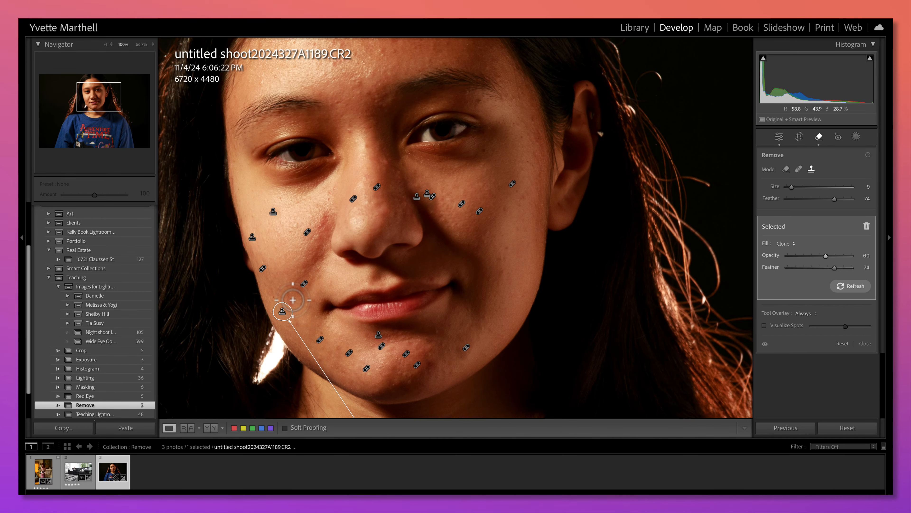
left_click(290, 297)
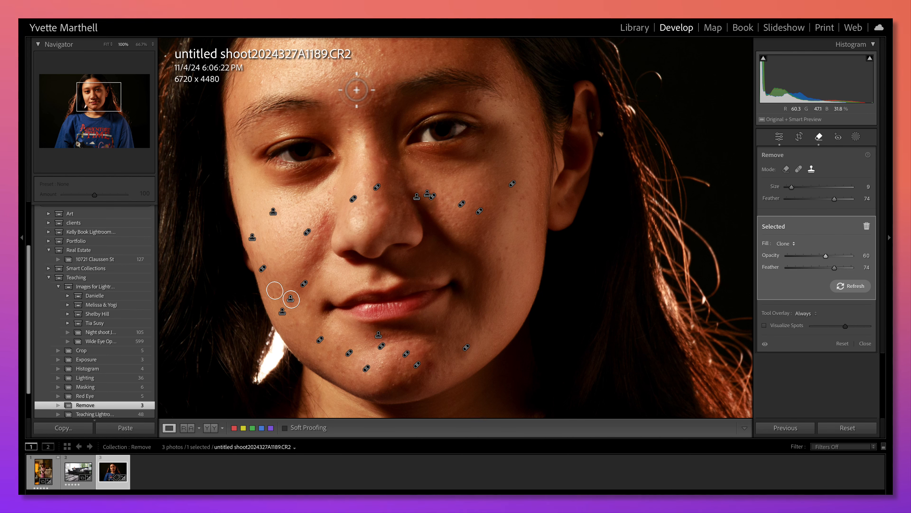
left_click(480, 101)
mouse_move(508, 137)
left_mouse_down()
mouse_move(460, 101)
mouse_move(498, 114)
mouse_move(513, 154)
left_mouse_up()
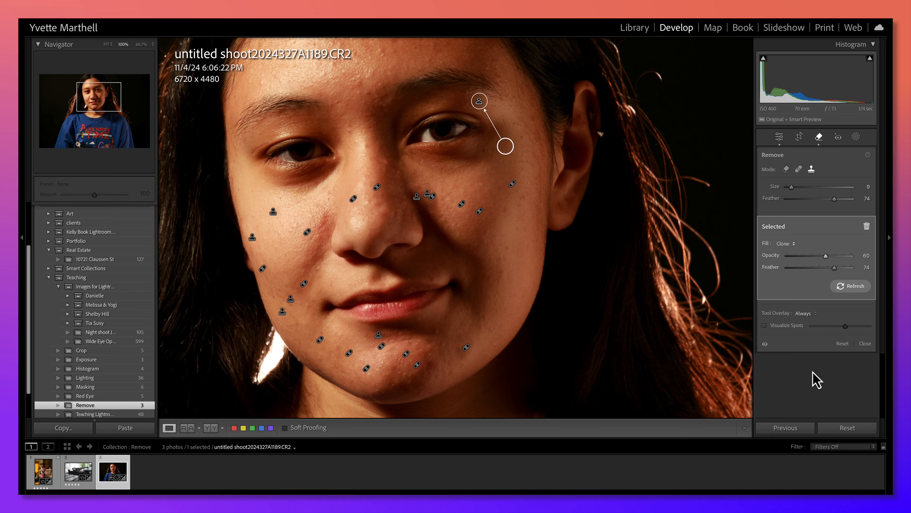
- Close the Remove tool and compare the portrait before and after side by side, zoomed in on the subject
left_click(865, 343)
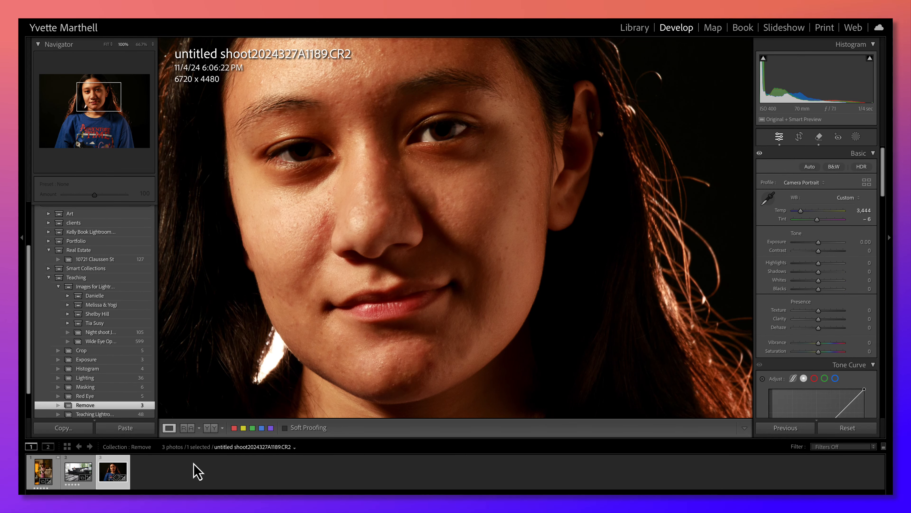
key("z")
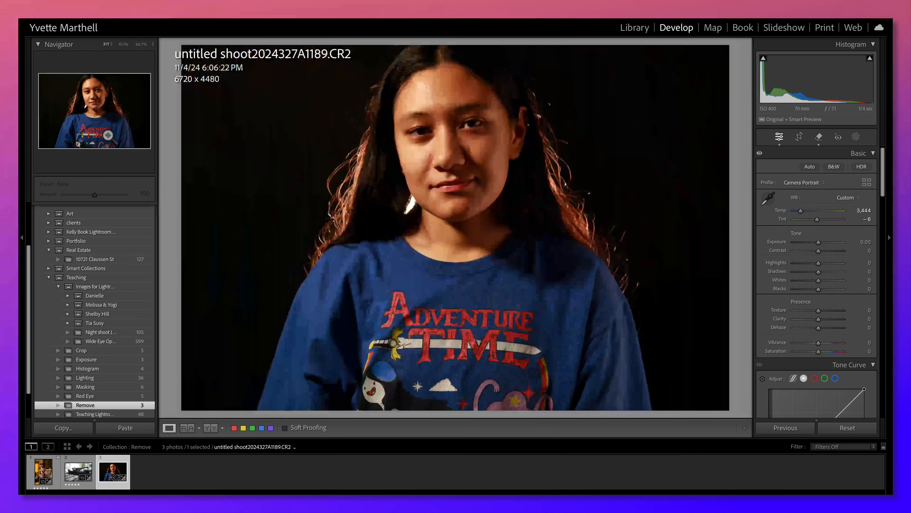
left_click(212, 429)
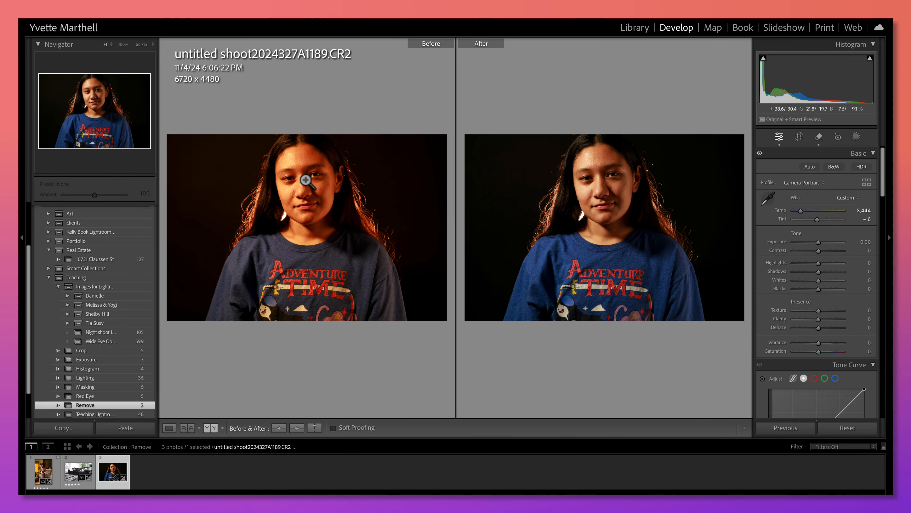
left_click(314, 181)
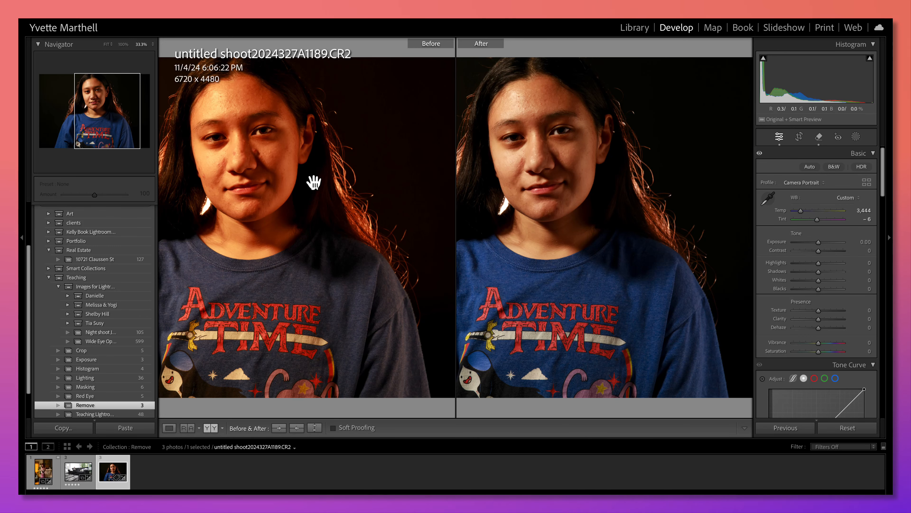